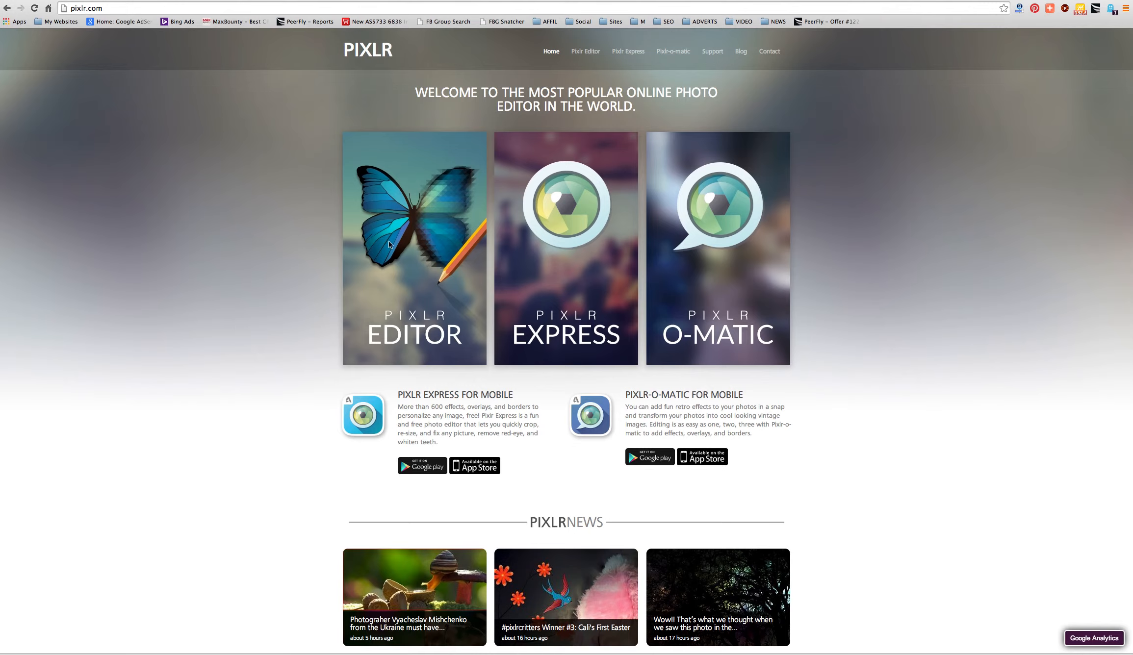
- Launch the online Pixlr Editor from the pixlr.com page
left_click(389, 242)
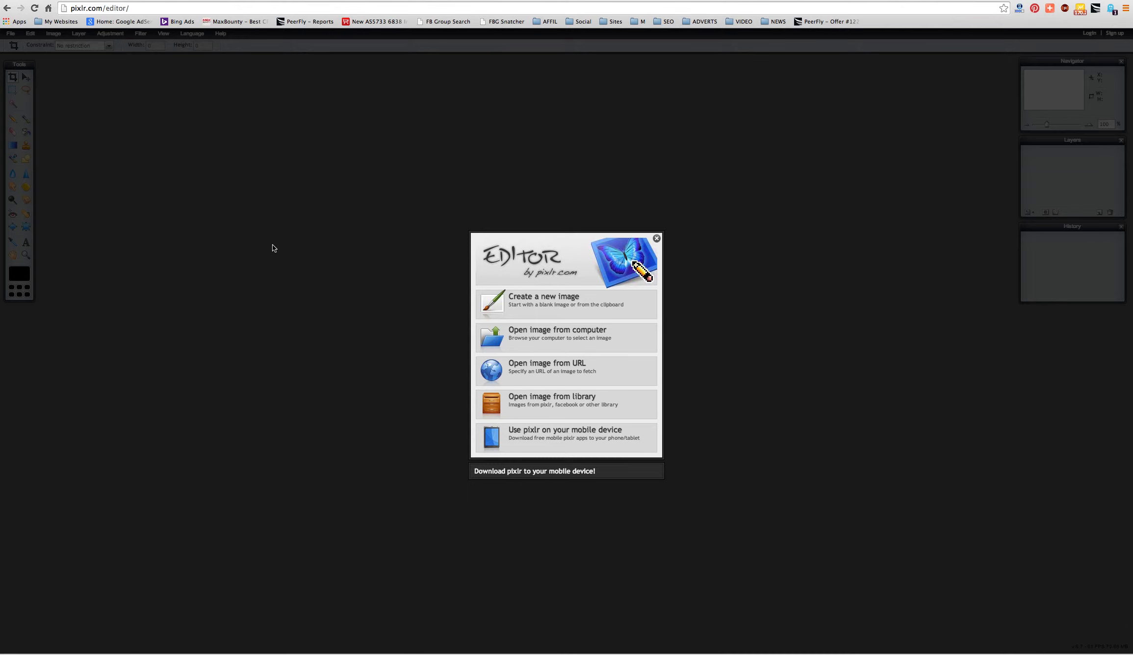
- Open aristotle_w.jpg from the Desktop folder
left_click(518, 337)
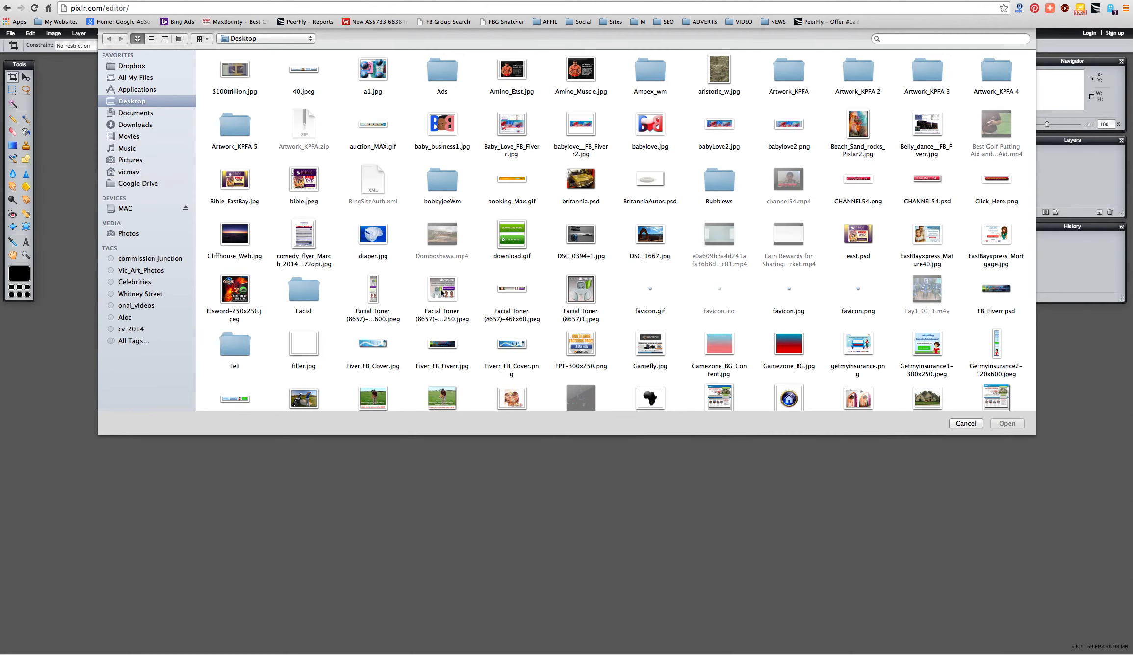
left_click(720, 71)
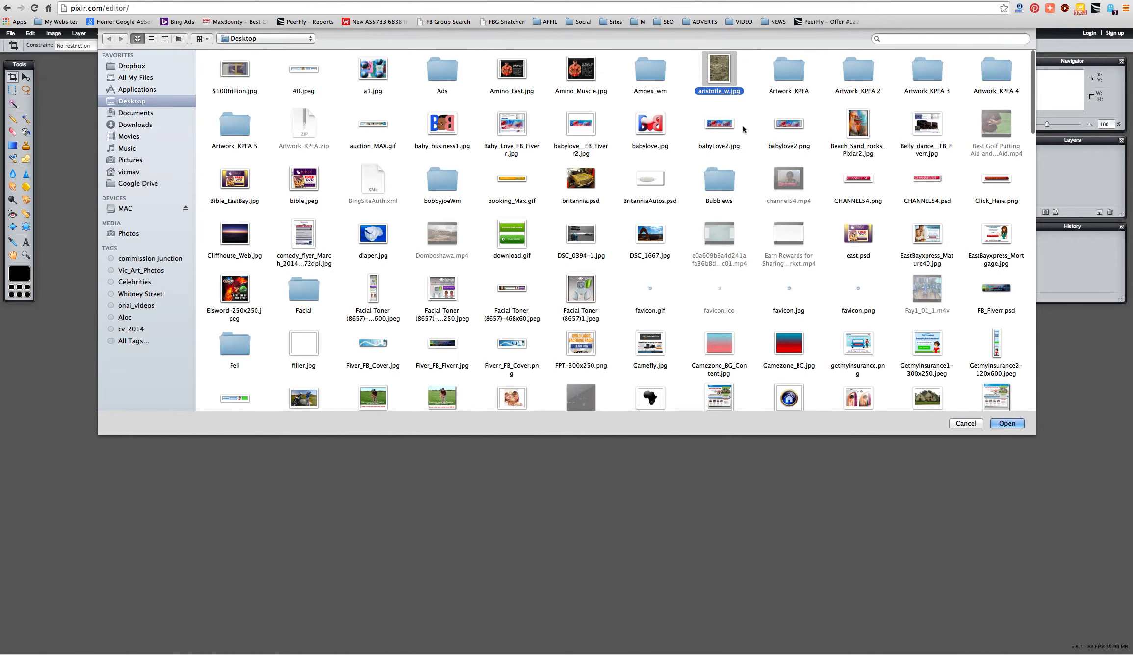
left_click(1007, 423)
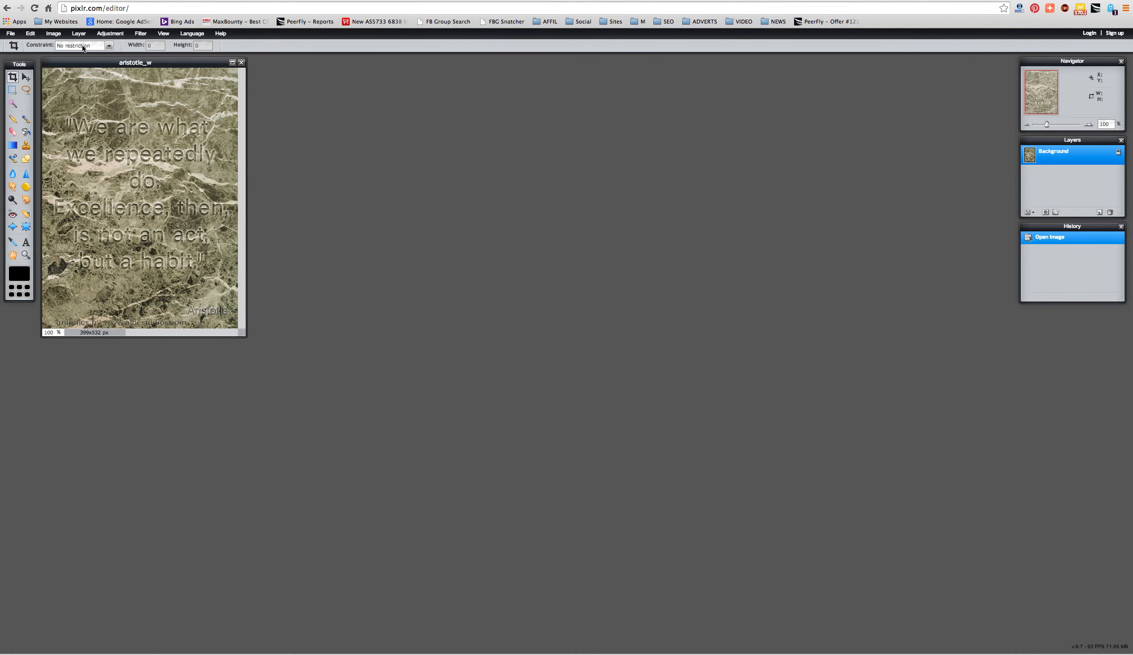
- Centre the aristotle_w window in the workspace and open Visual_DynamixSmall.png as well
left_click_drag(87, 64, 345, 185)
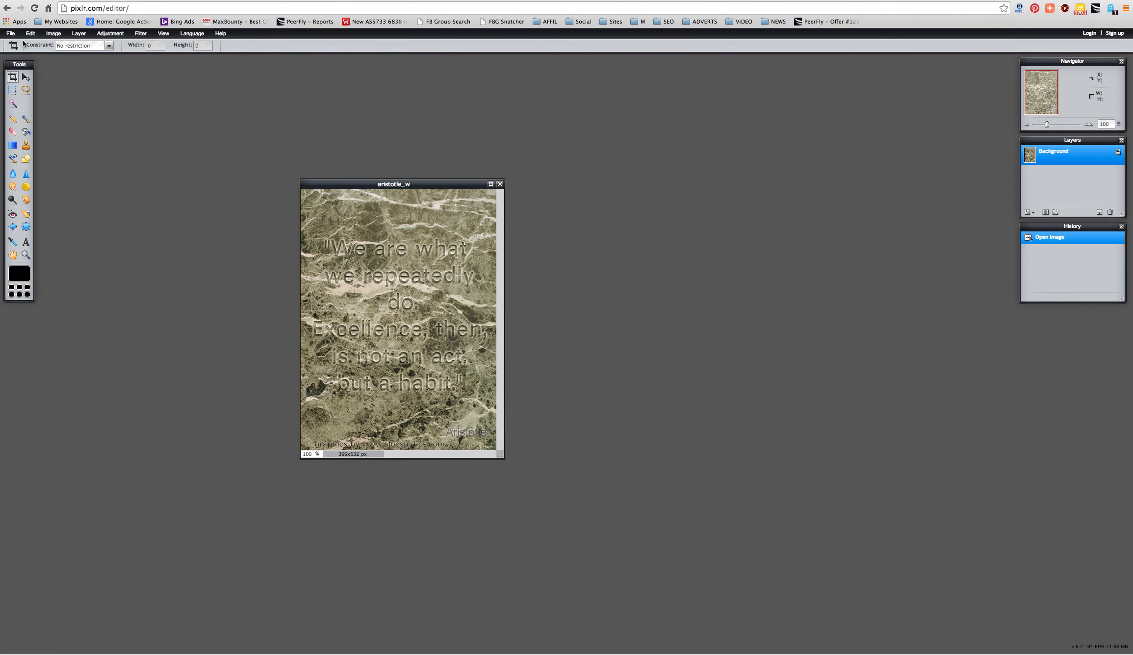
left_click(10, 33)
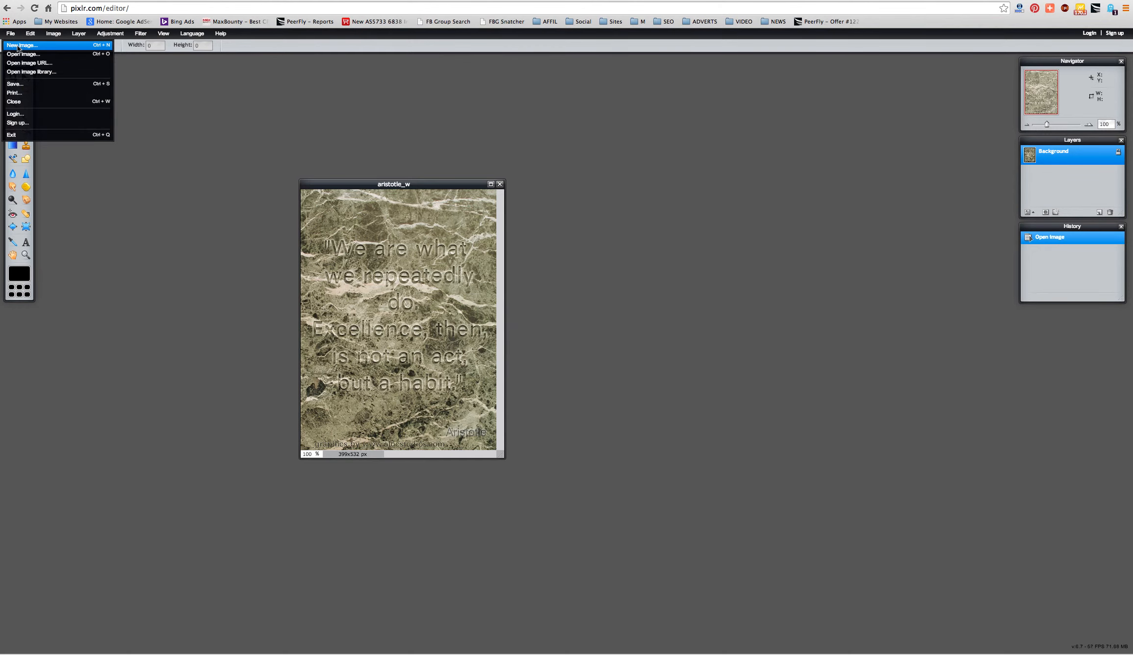
left_click(21, 56)
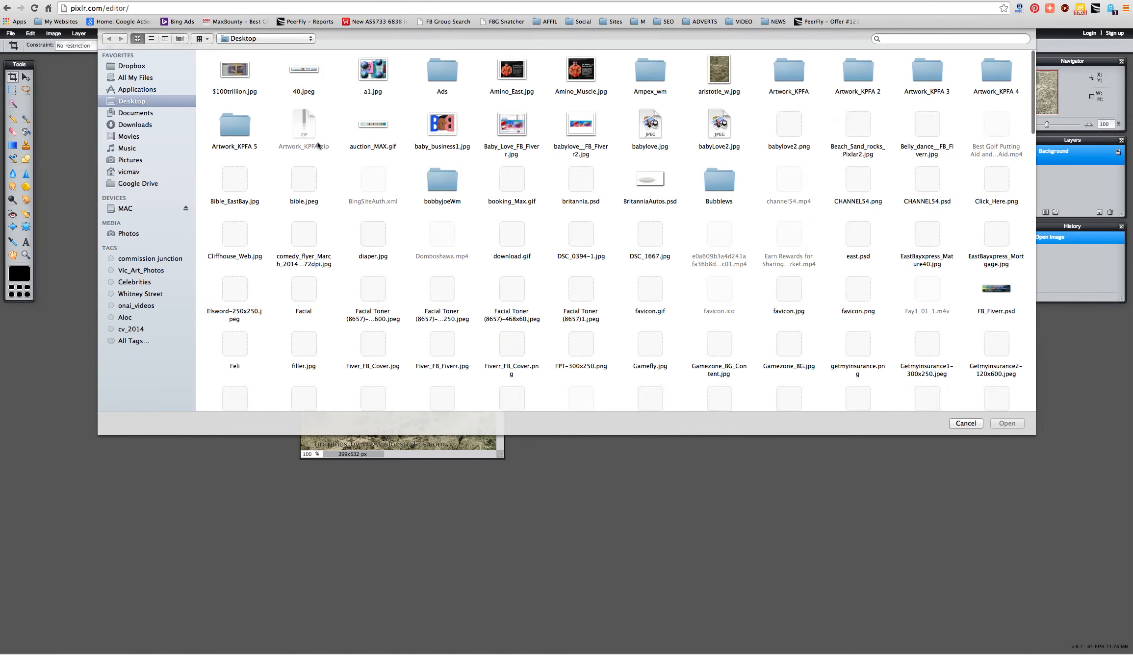
scroll(634, 288, "down", 5)
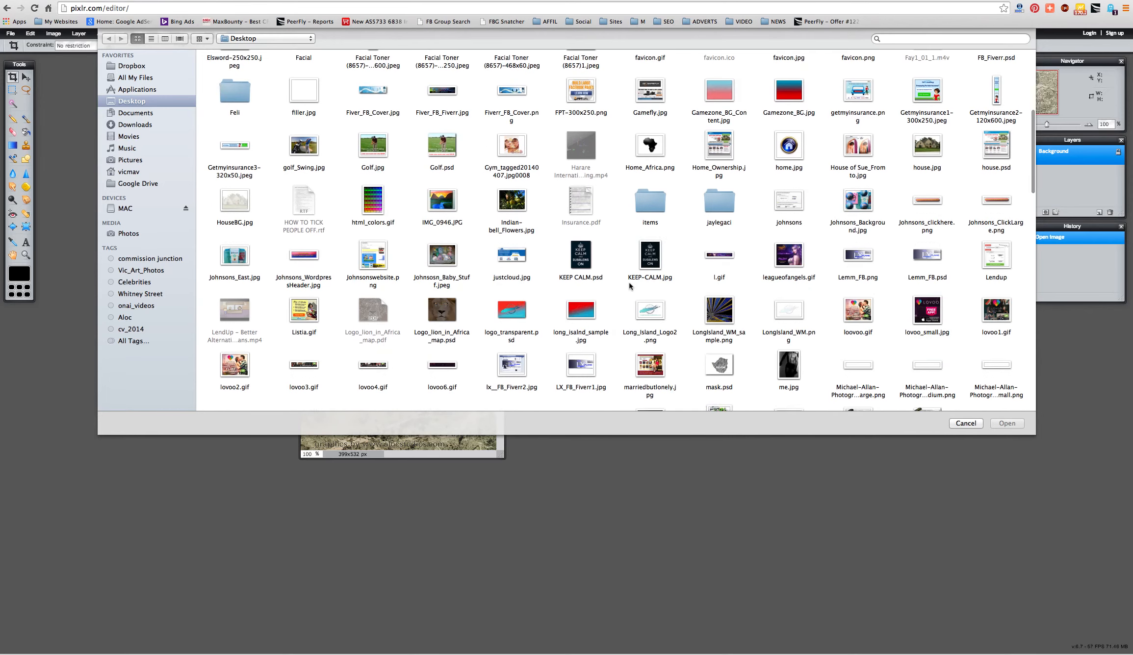
scroll(629, 284, "down", 1)
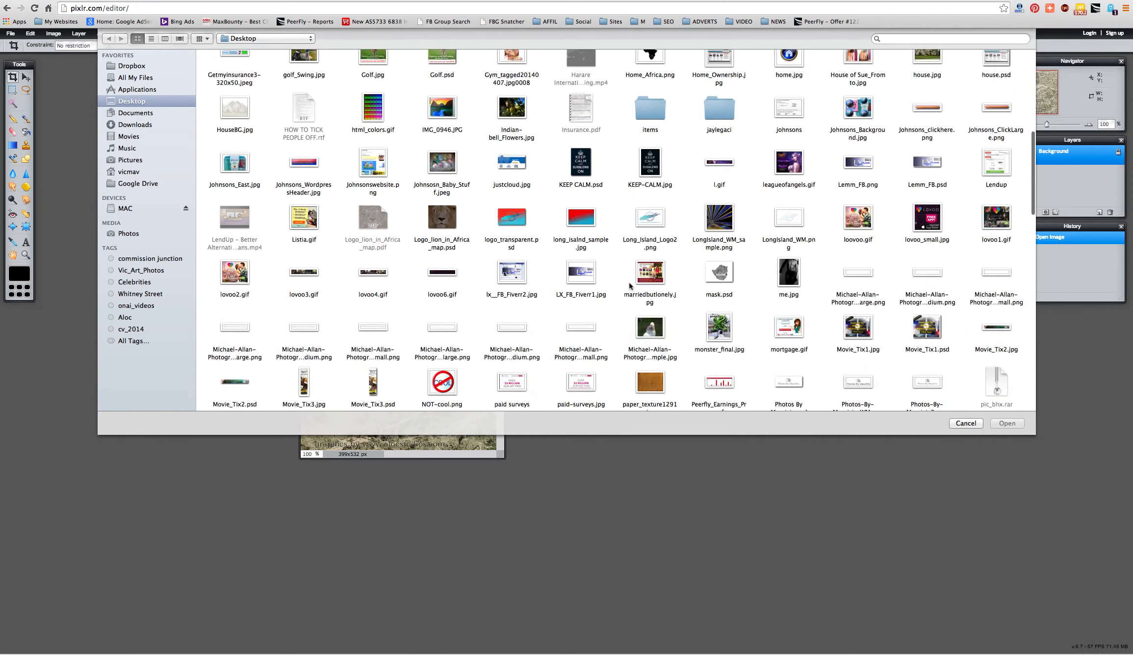
scroll(629, 285, "down", 4)
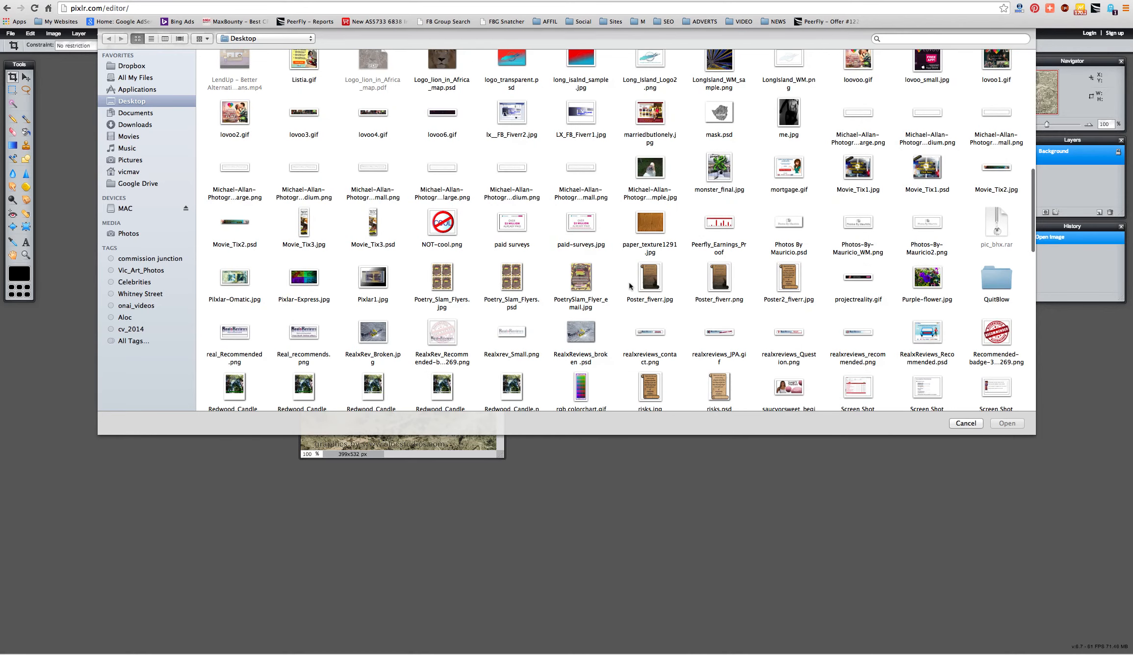
scroll(630, 286, "down", 5)
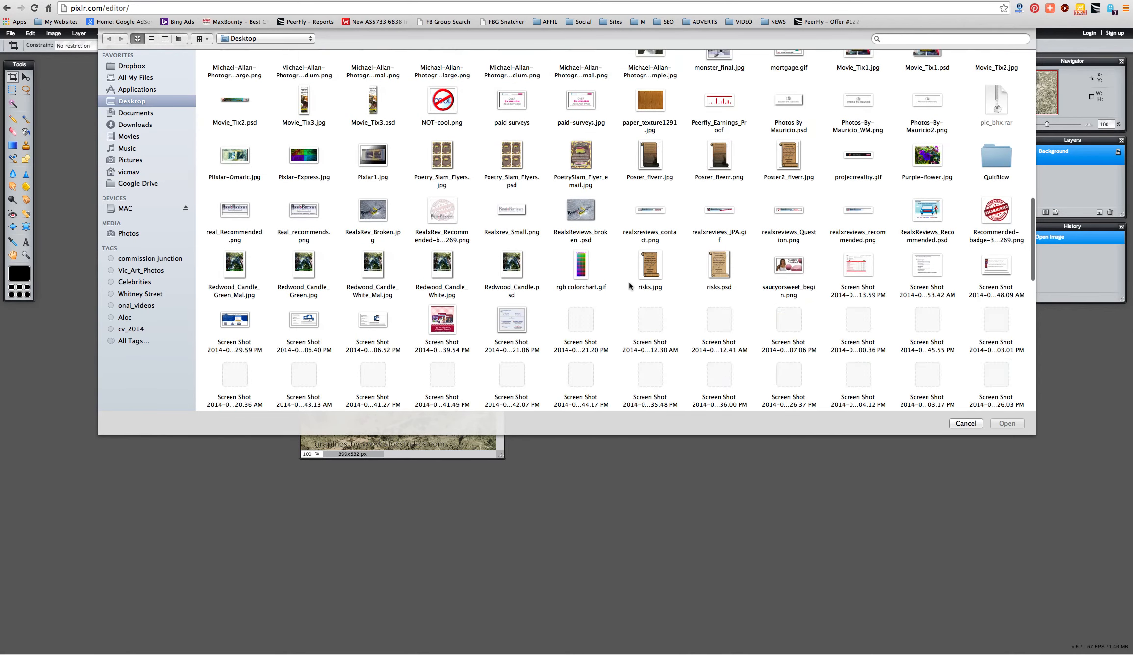
scroll(630, 286, "down", 5)
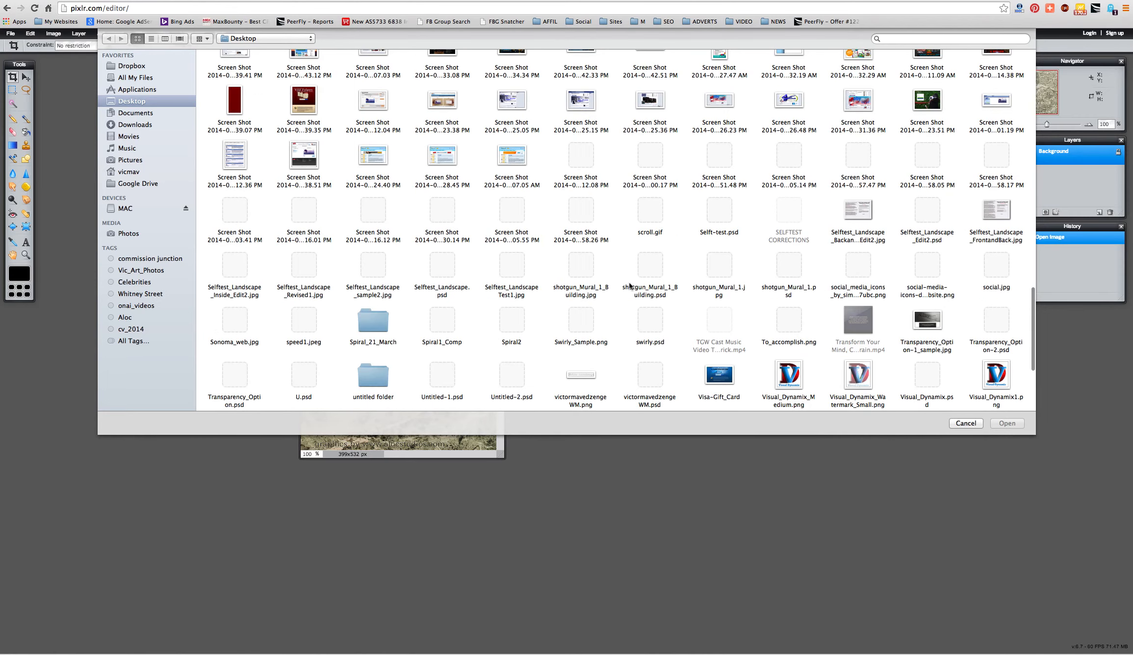
scroll(630, 286, "down", 1)
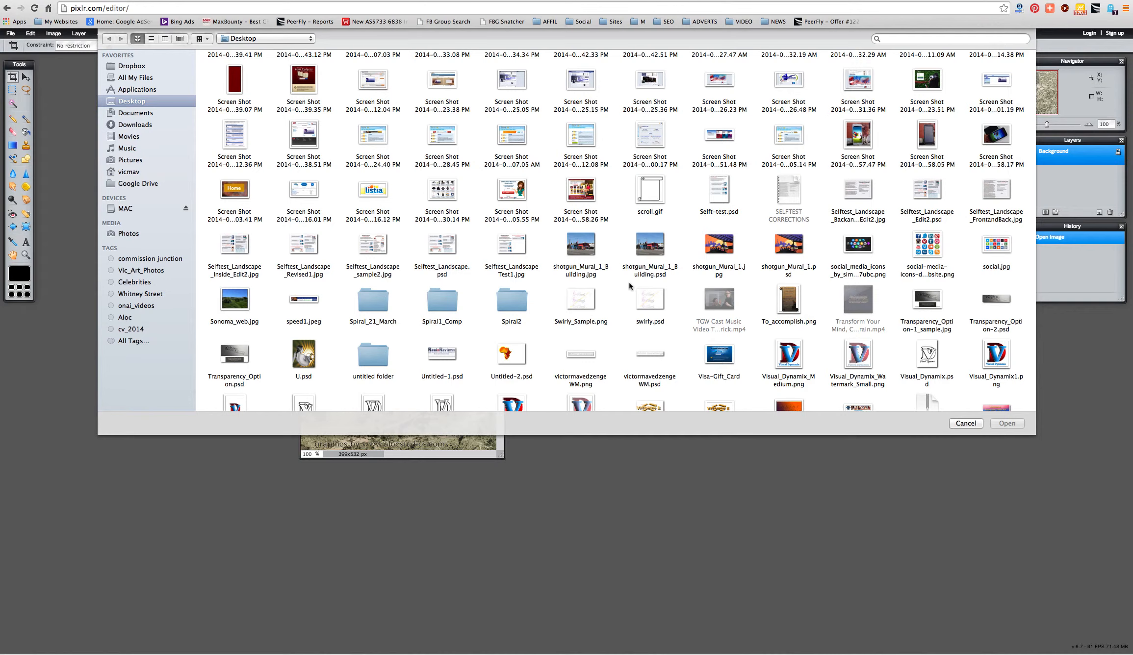
scroll(629, 286, "down", 3)
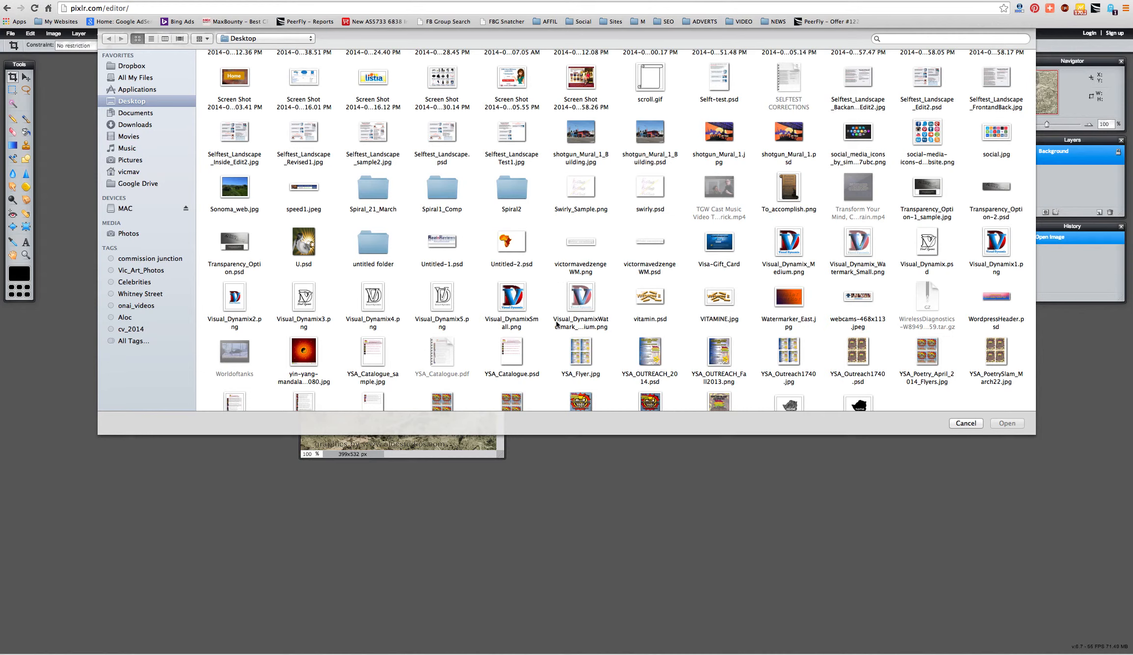
left_click(522, 309)
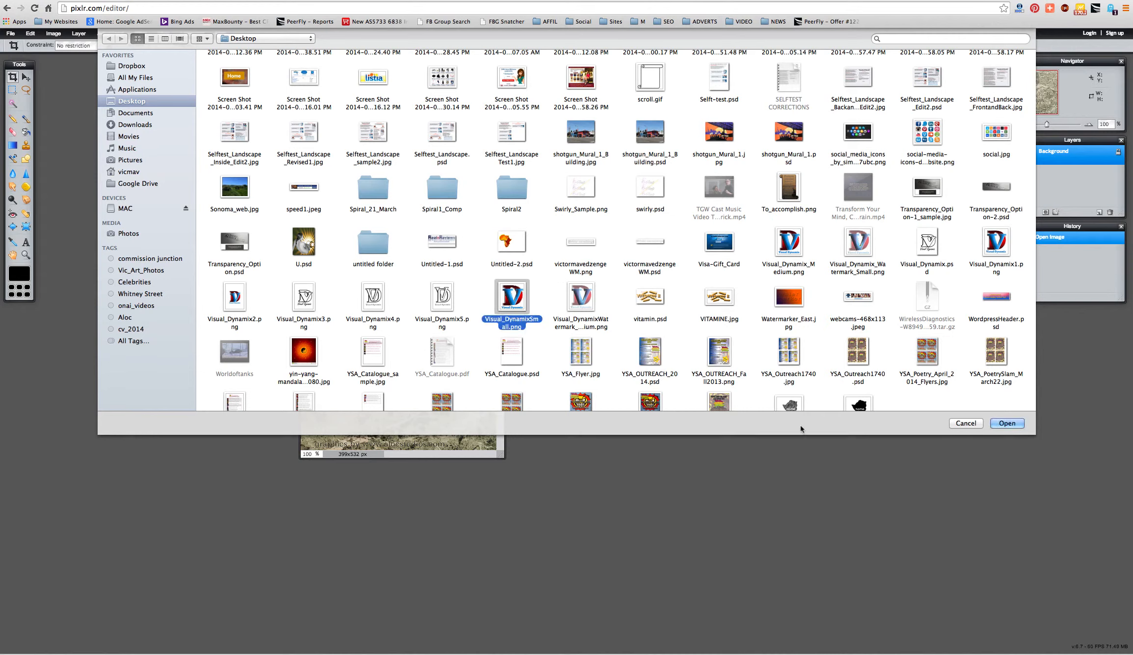
left_click(996, 425)
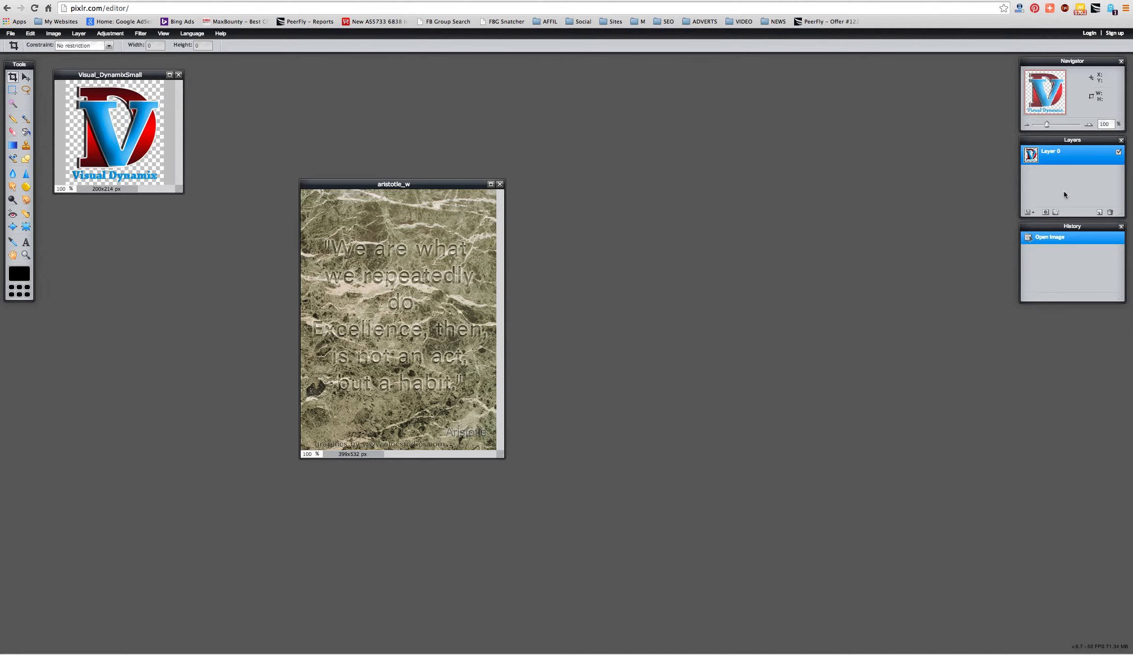
- Copy the Visual Dynamix logo with a rectangular selection and paste it into aristotle_w as Layer 1
left_click(12, 90)
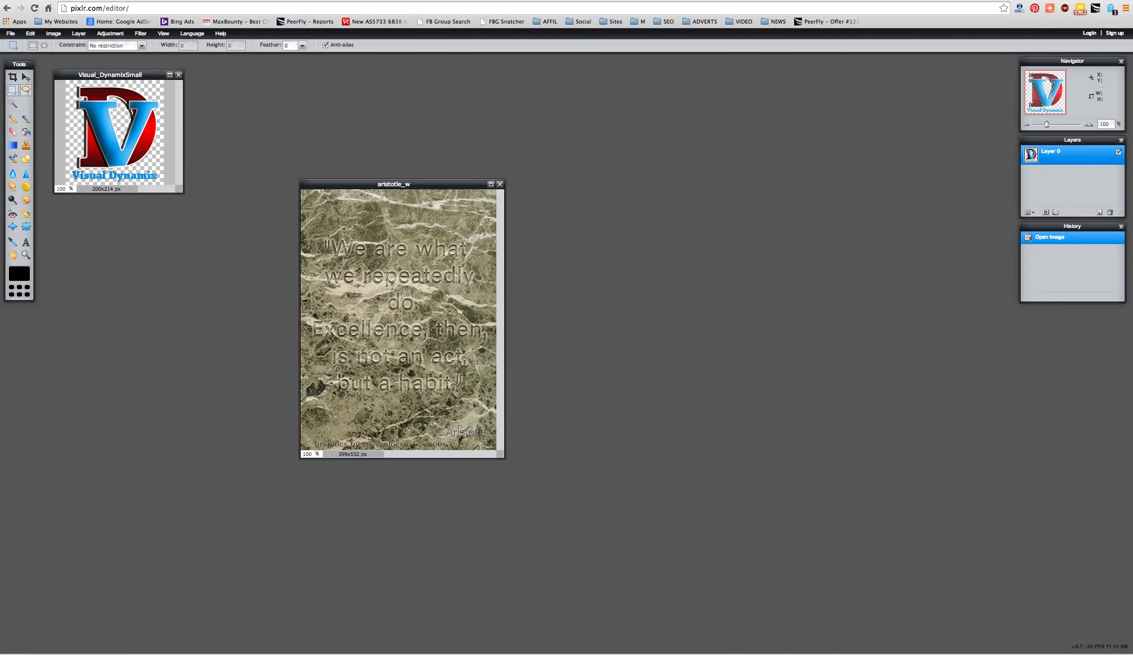
left_click_drag(61, 79, 180, 193)
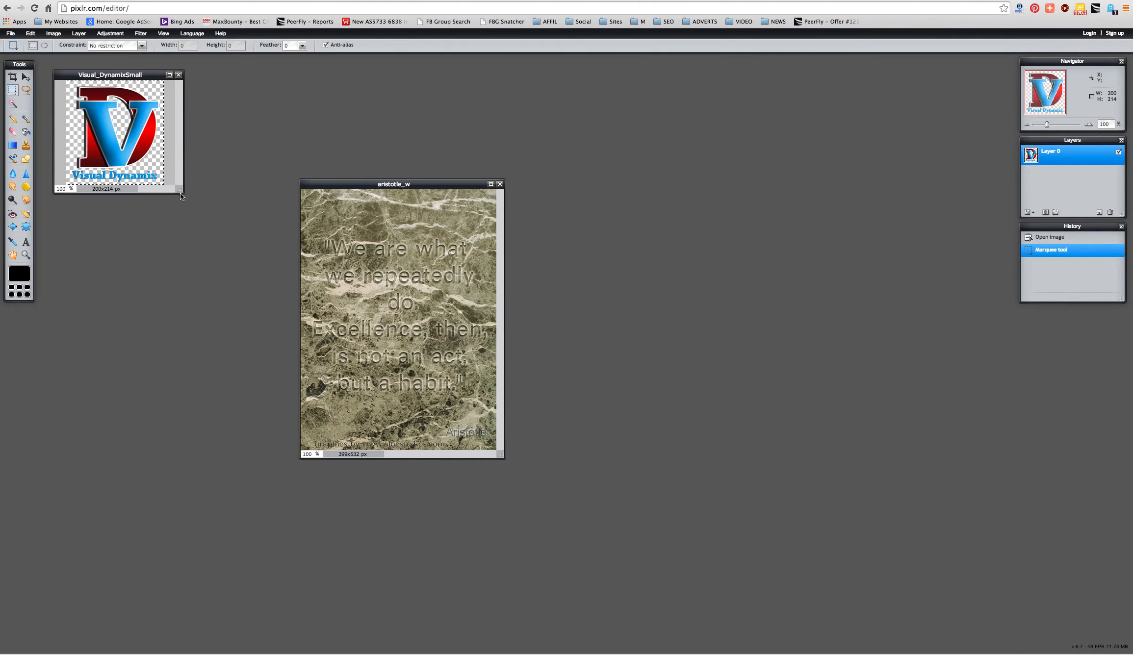
left_click(11, 34)
mouse_move(31, 35)
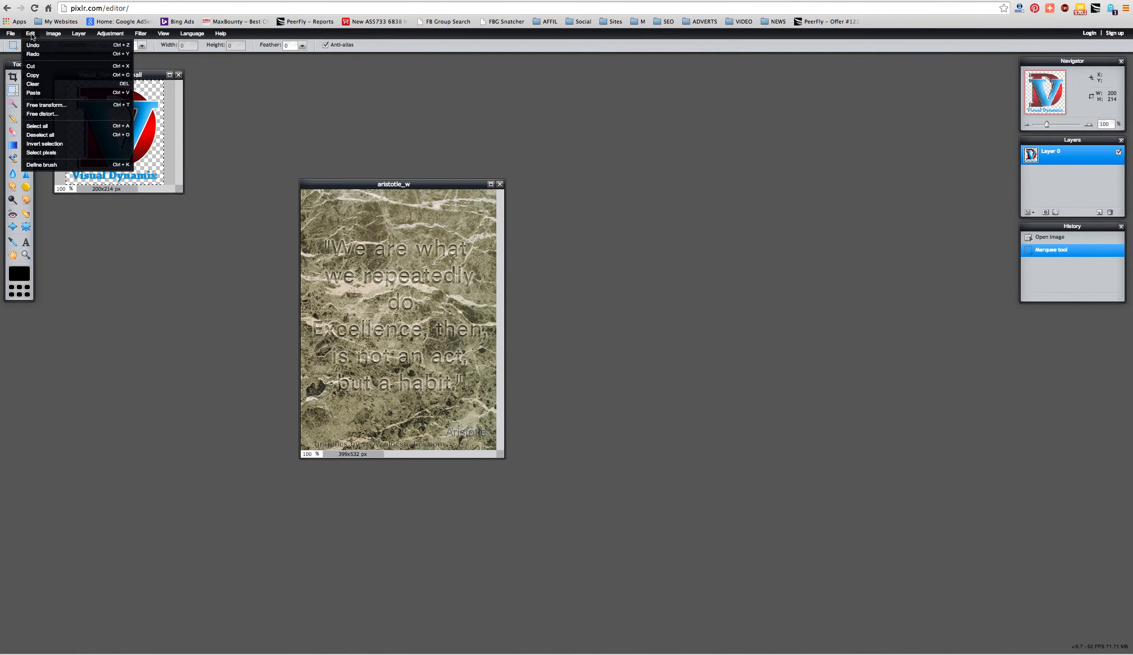
left_click(33, 75)
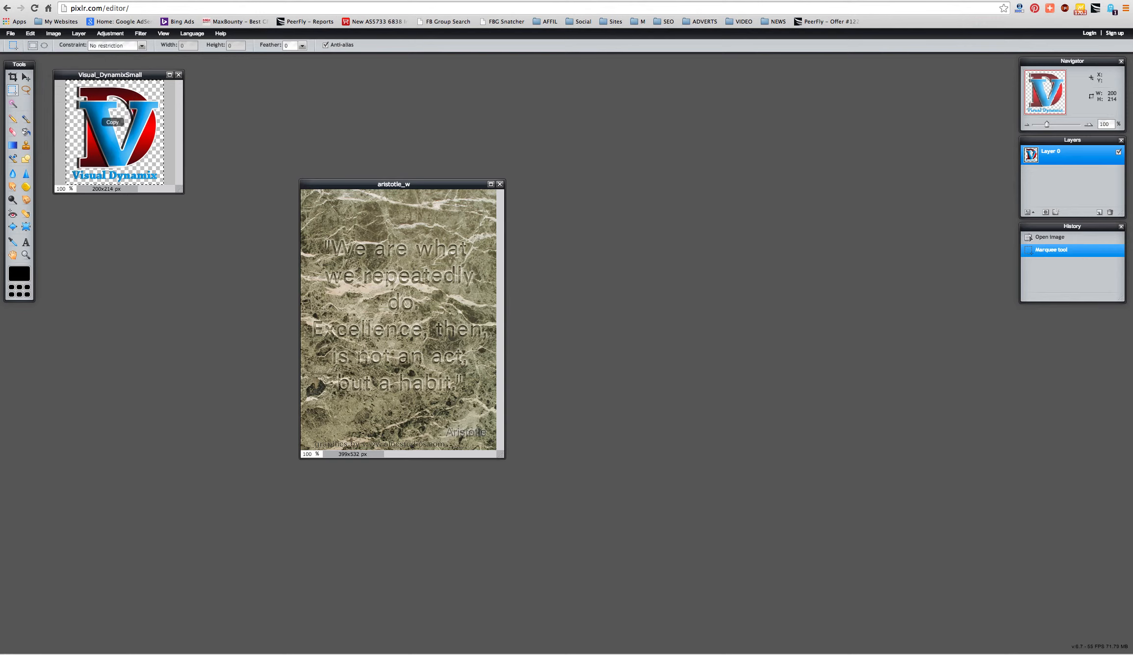
left_click(342, 308)
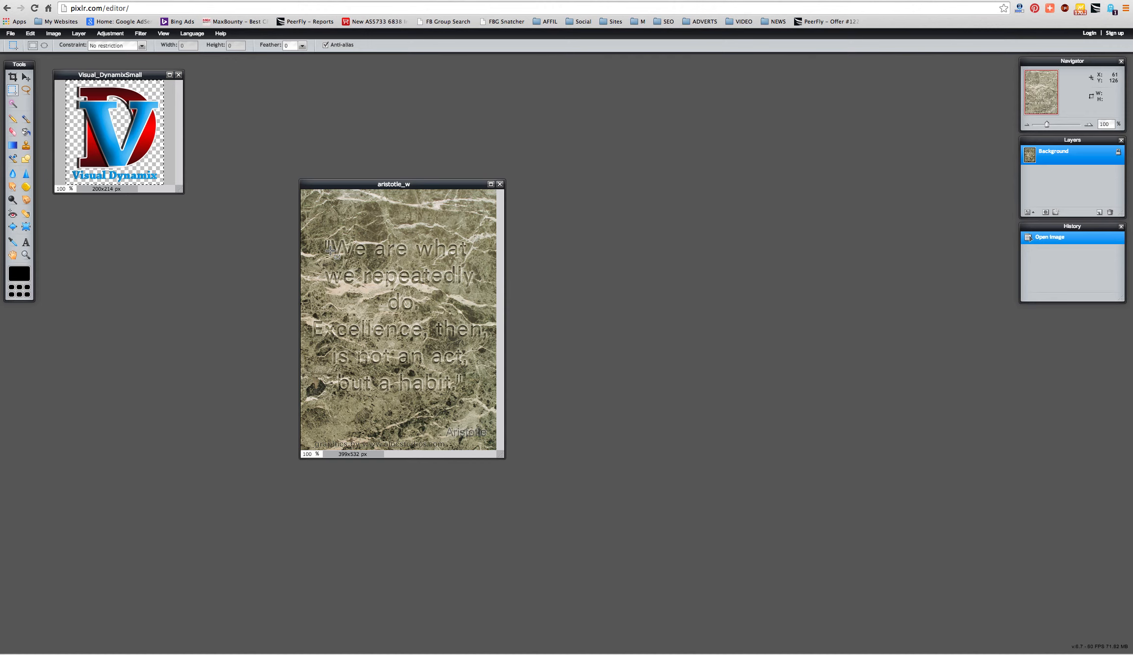
key("ctrl+v")
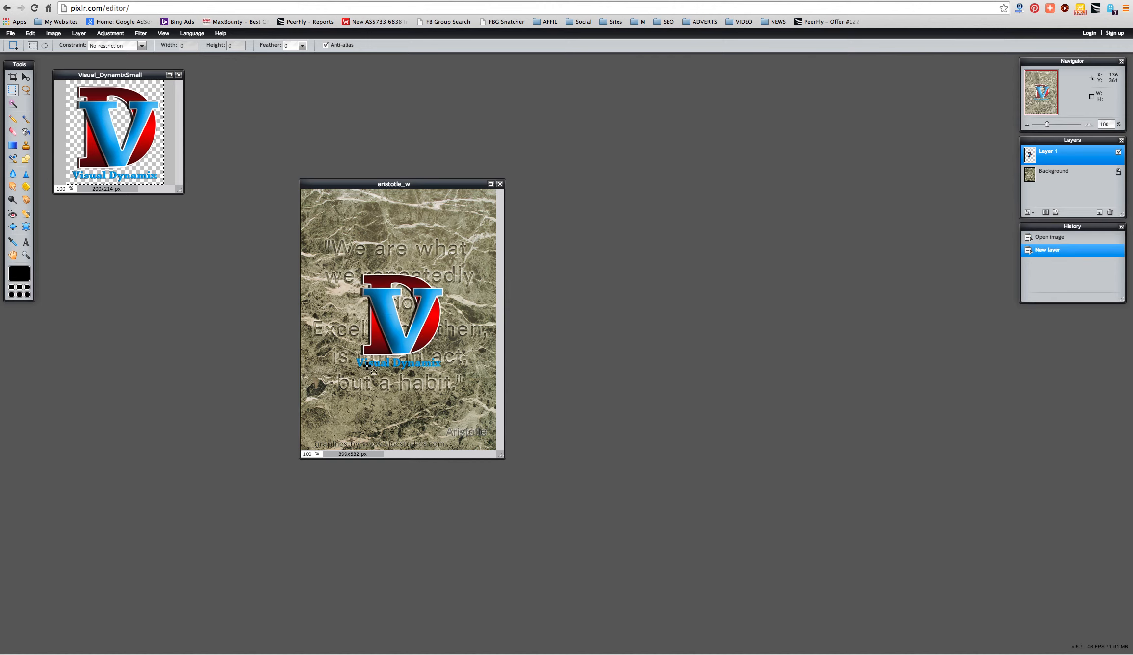
left_click(26, 78)
- Move the logo to the lower right, try resizing the image to 200x267, then undo it
left_click_drag(393, 319, 431, 392)
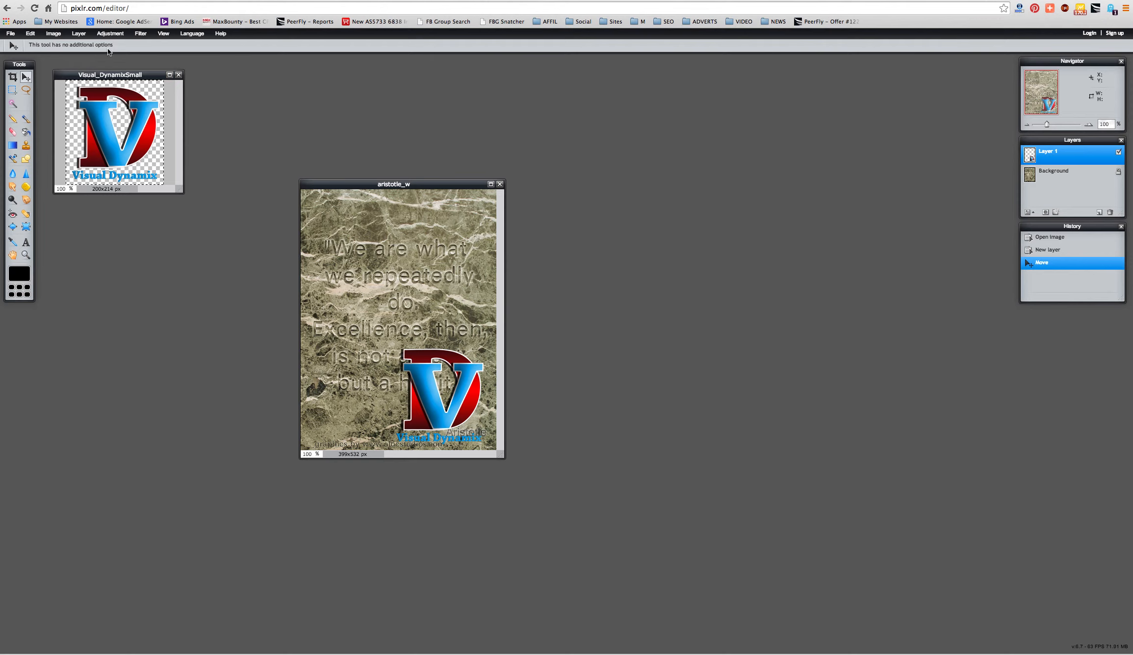
left_click(54, 34)
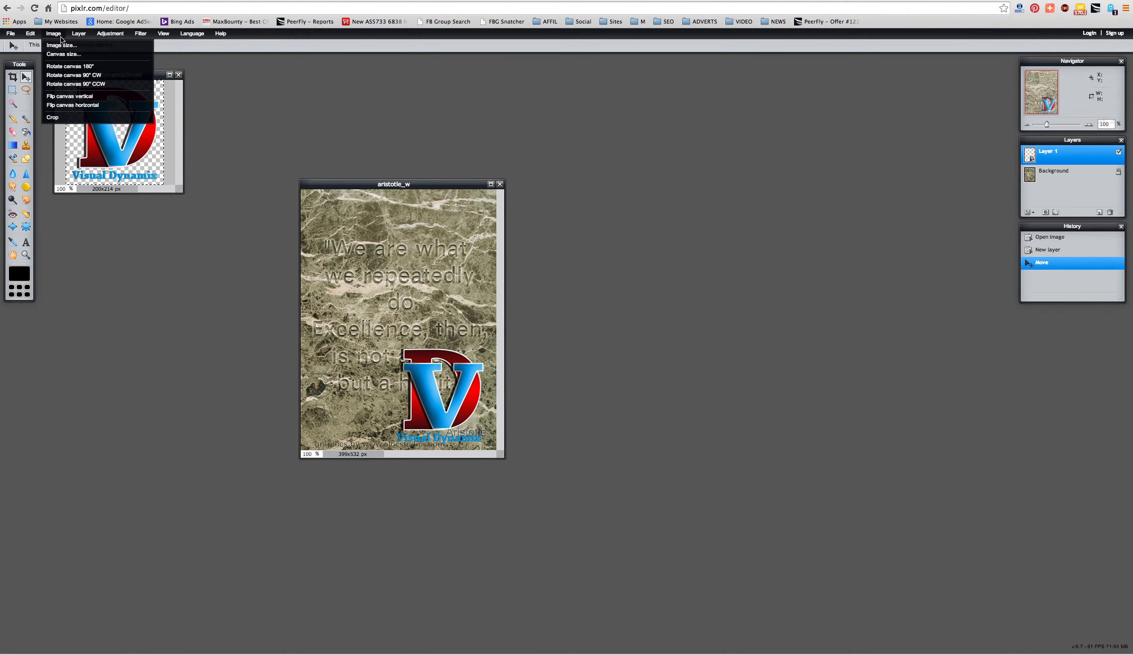
left_click(62, 45)
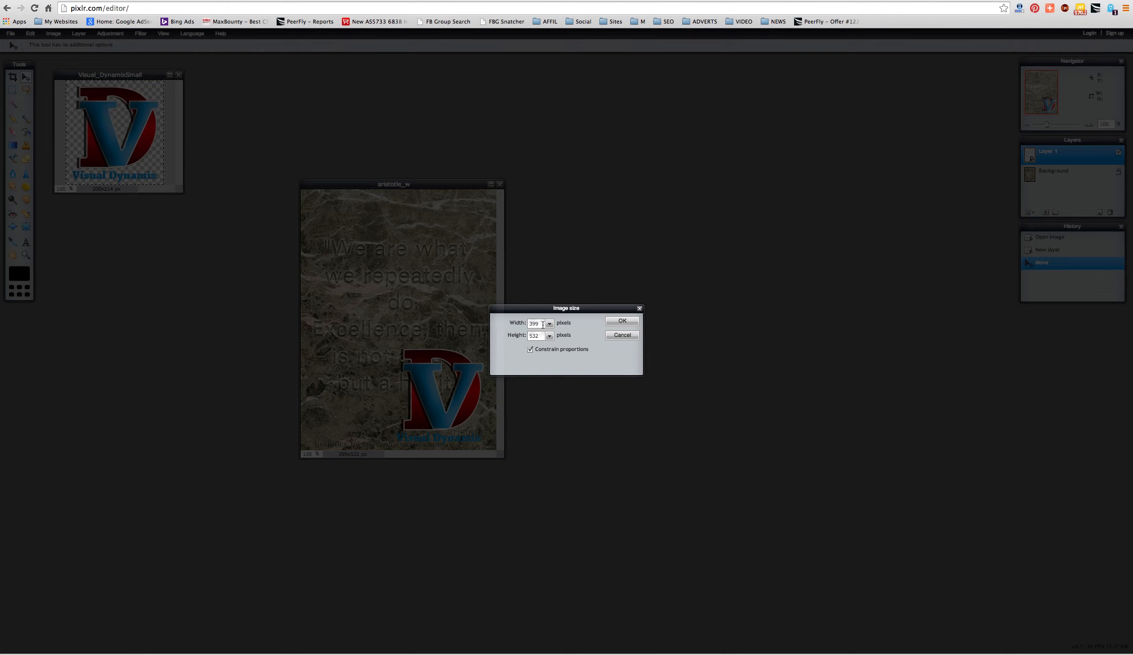
left_click_drag(542, 324, 524, 323)
type("200")
left_click(614, 323)
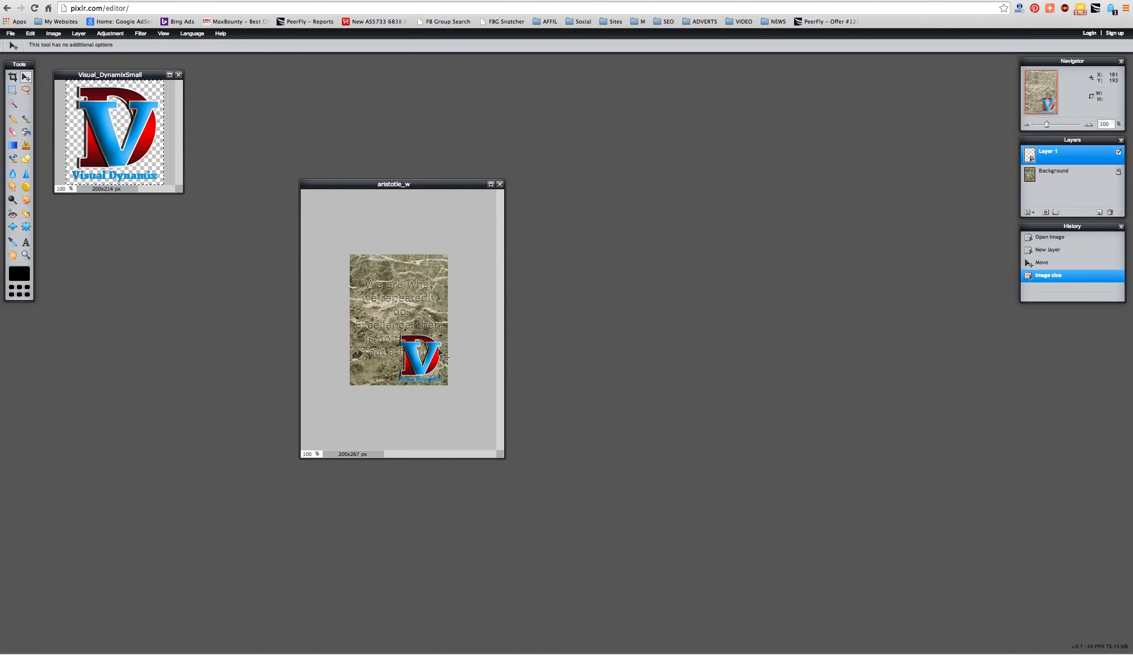
key("ctrl+z")
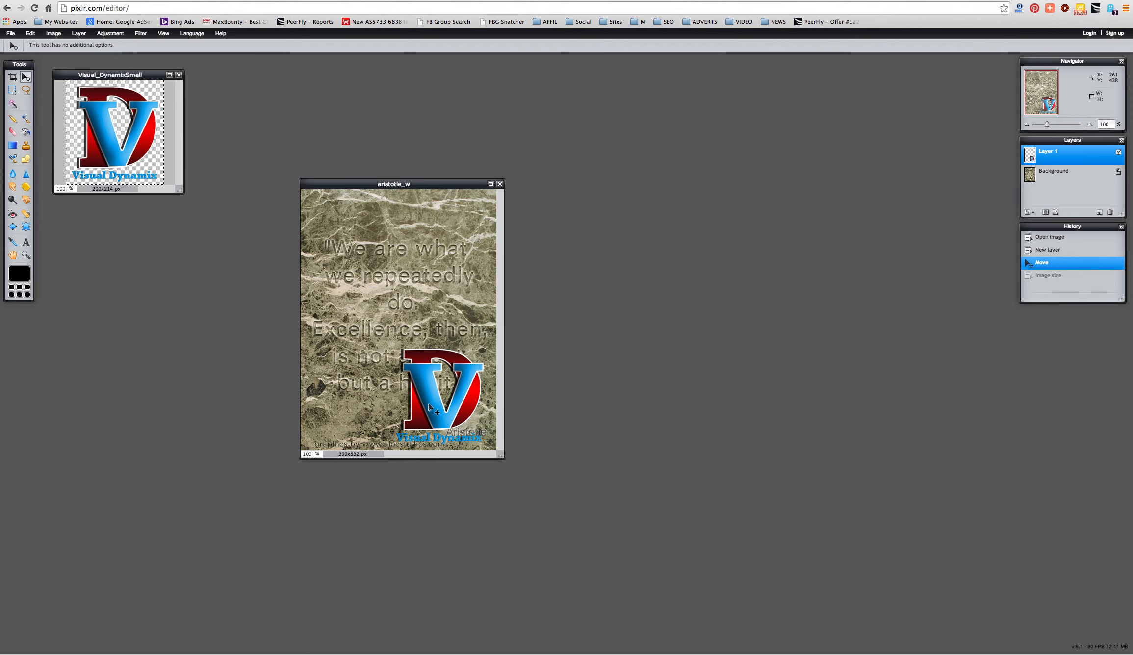
left_click(103, 35)
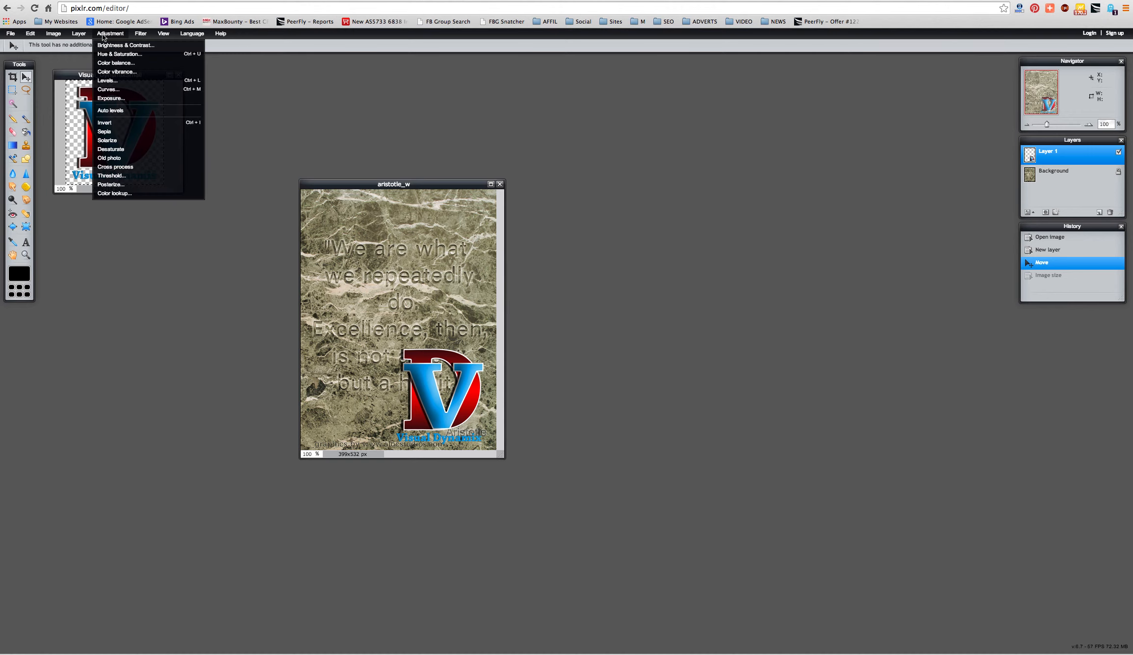
- Shrink the logo with Free transform into the quote's top-left corner, then bring up the open-file dialog
mouse_move(55, 35)
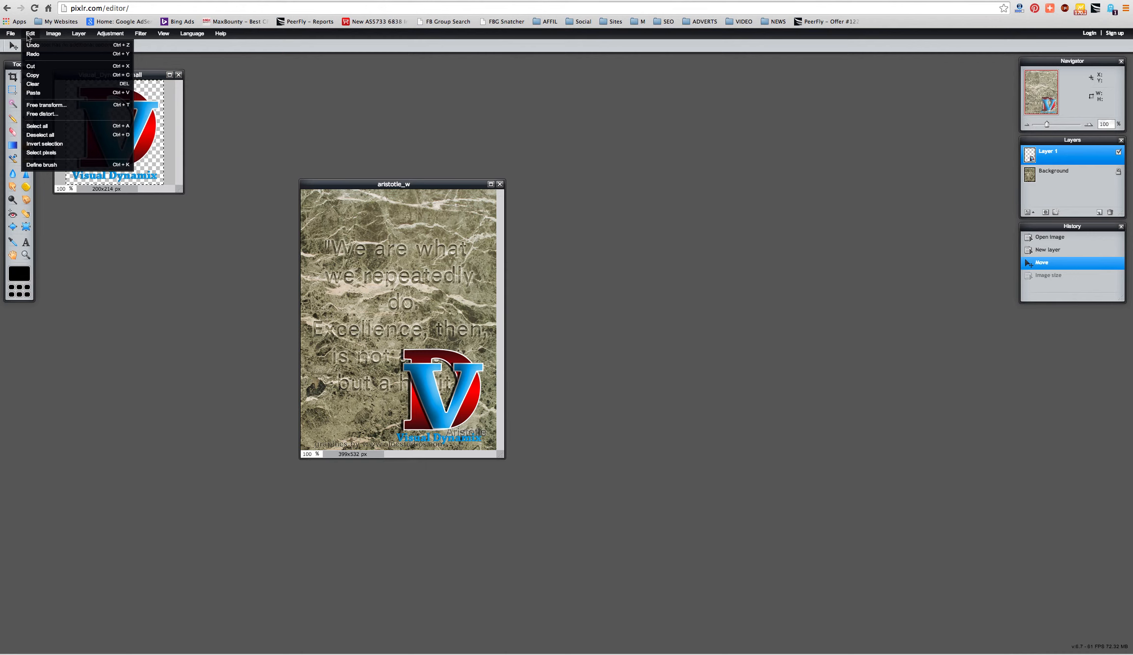
left_click(44, 106)
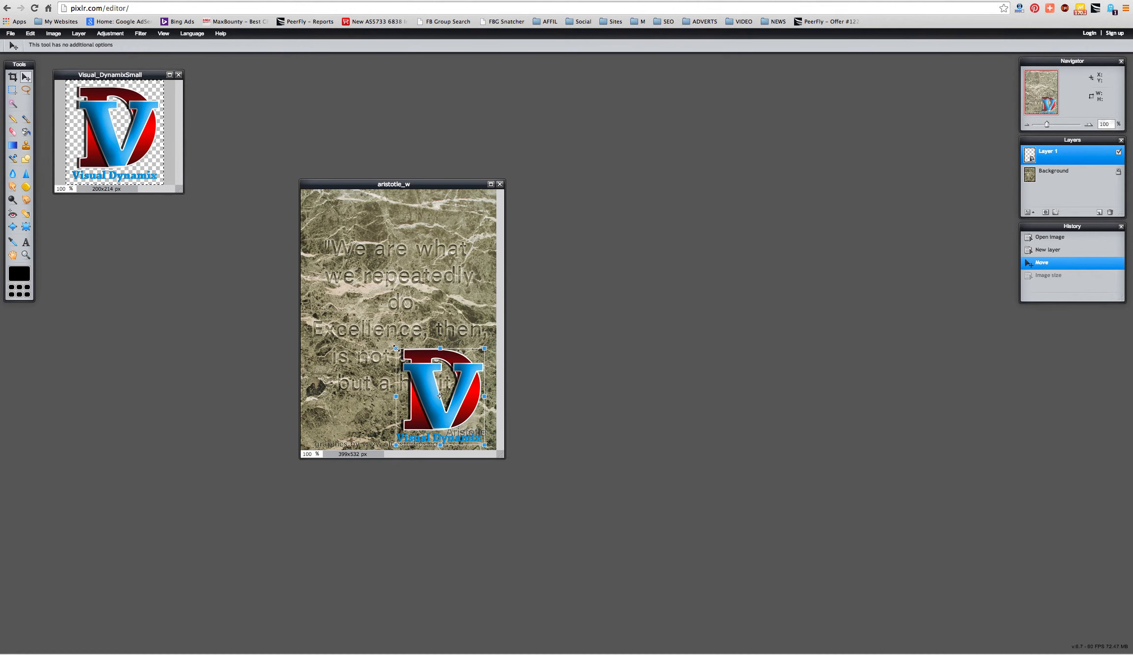
left_click_drag(396, 348, 319, 205)
key("Return")
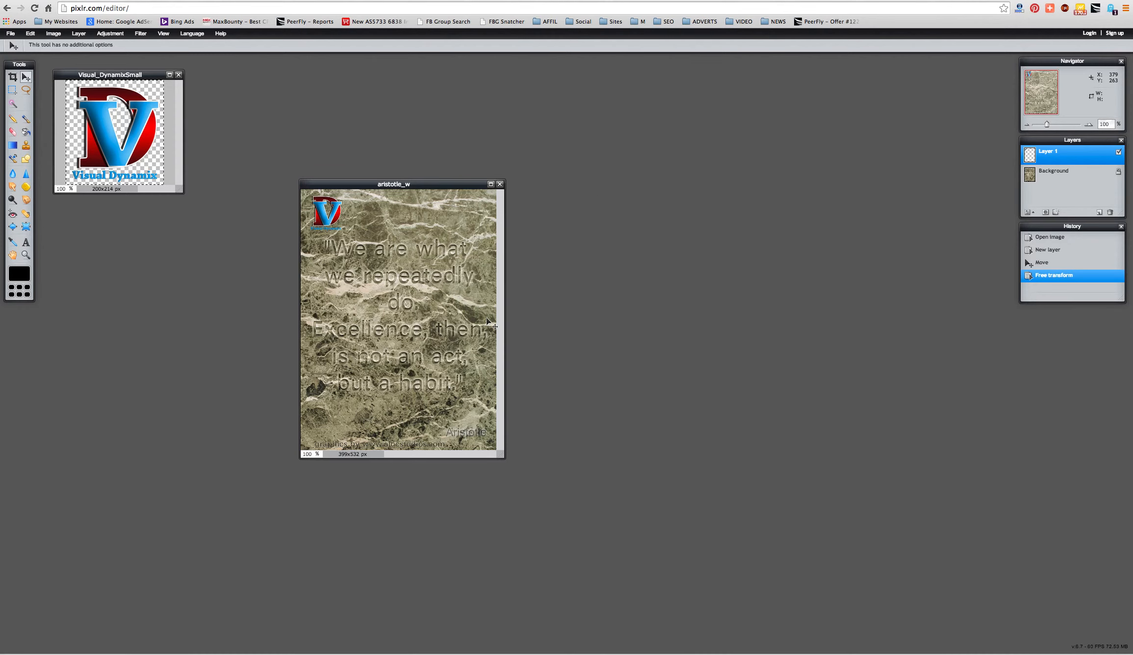
key("super+o")
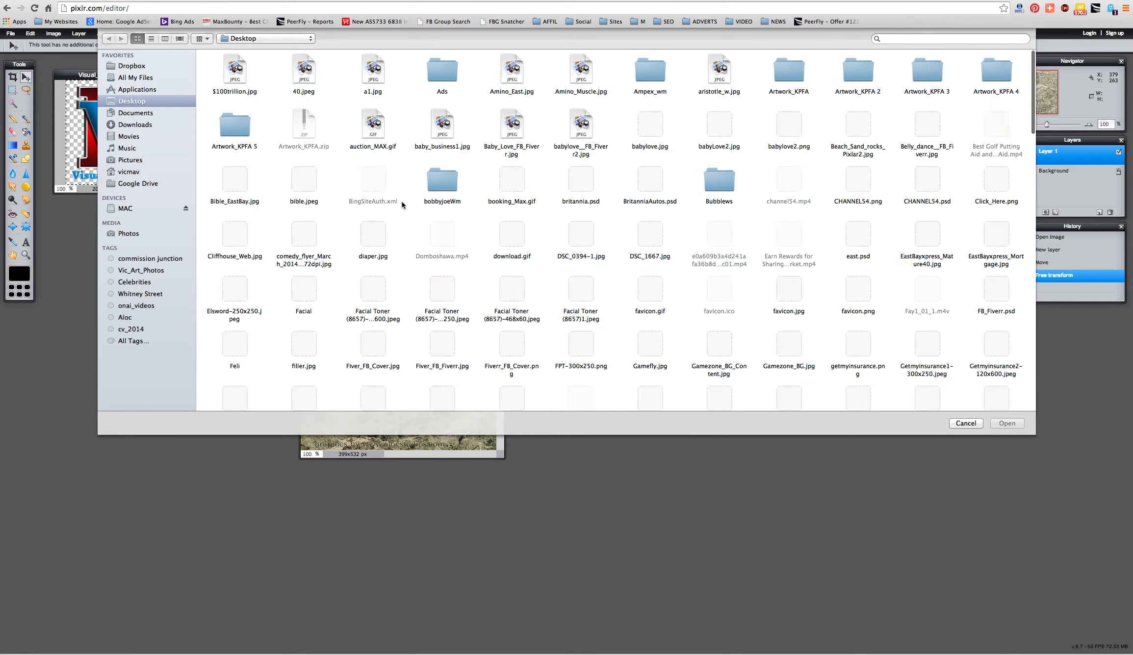
- Open Visual_DynamixWatermark_Medium.png from the Desktop
scroll(591, 335, "down", 15)
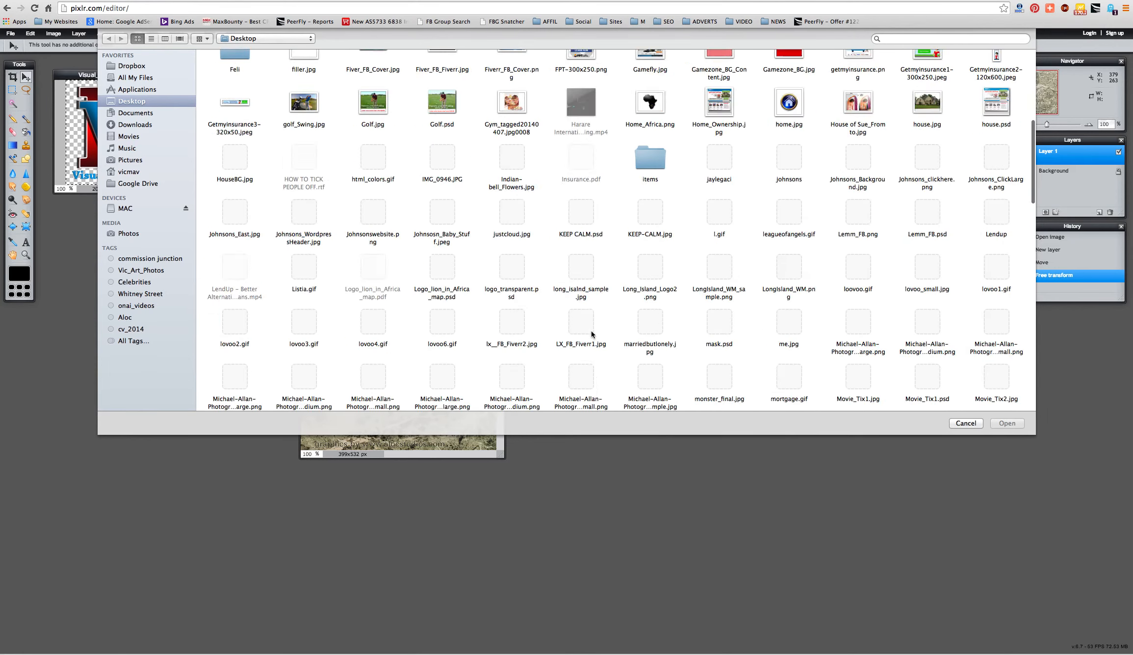
scroll(592, 334, "down", 10)
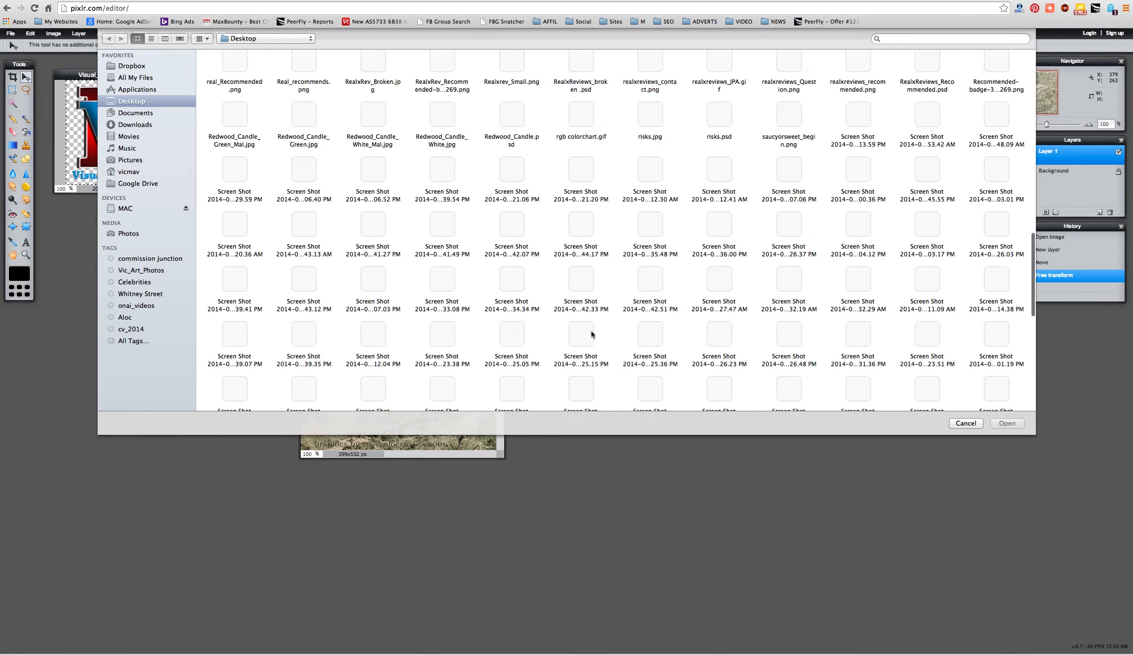
scroll(591, 334, "down", 5)
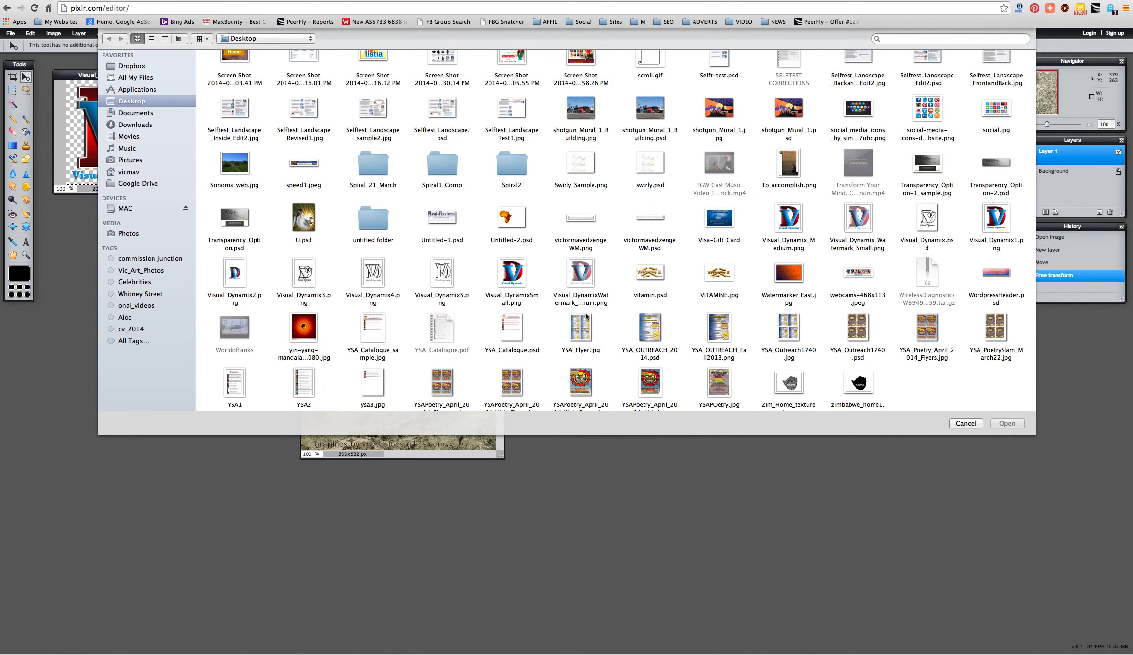
left_click(579, 282)
left_click(1003, 424)
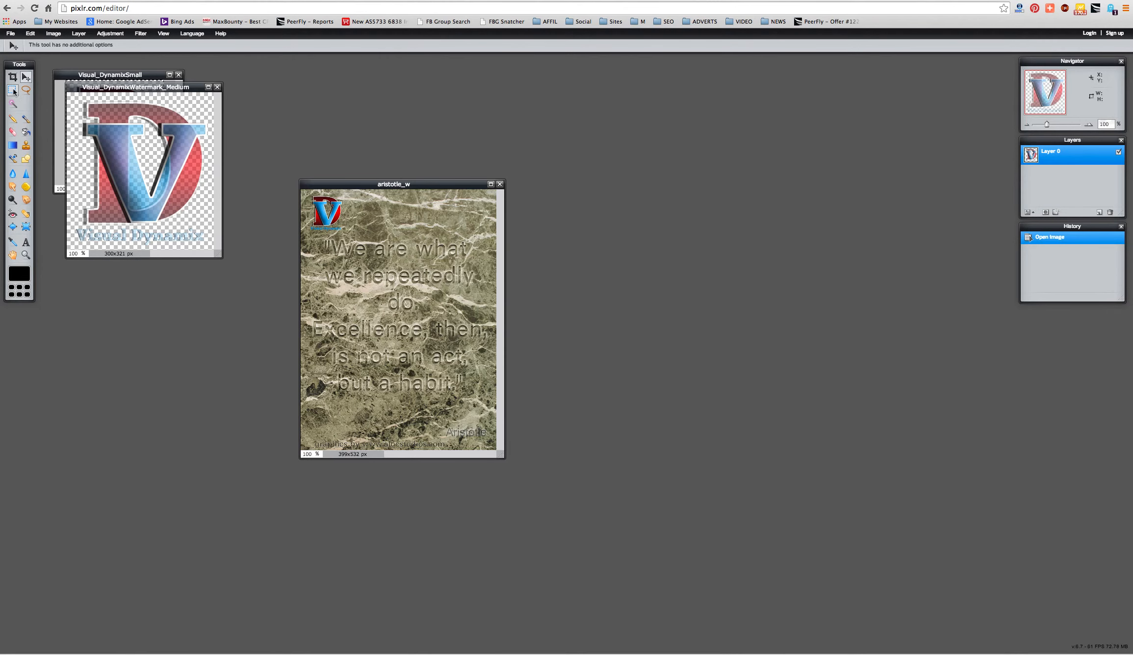
- Undo the stray move so the watermark returns to its original position
left_click_drag(119, 148, 388, 346)
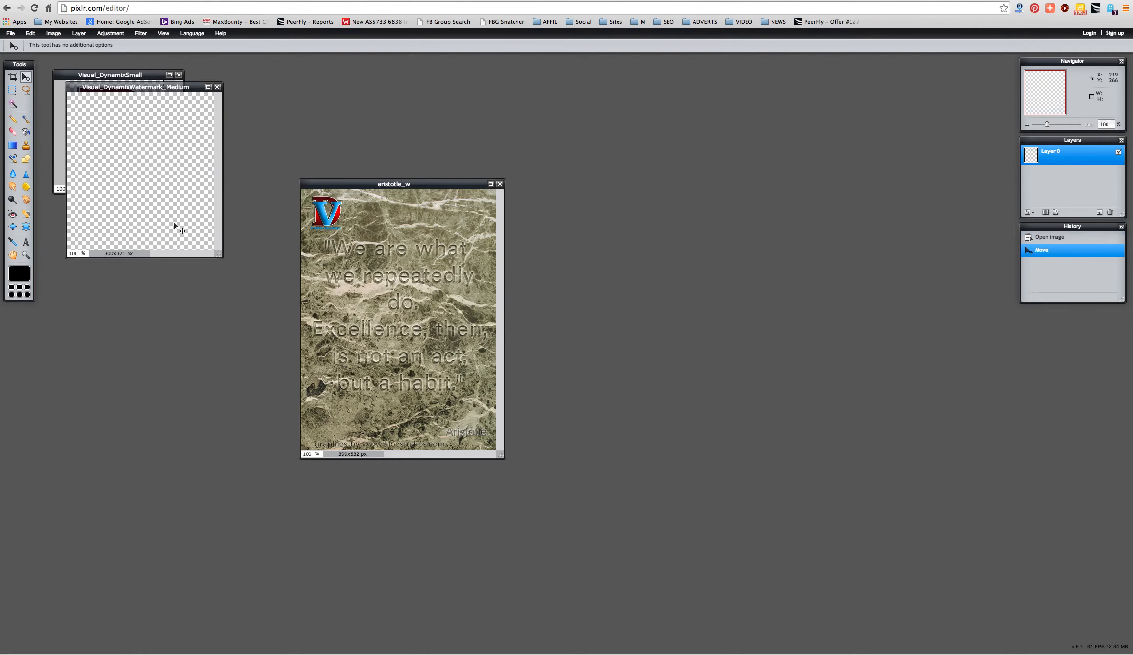
left_click_drag(106, 145, 136, 172)
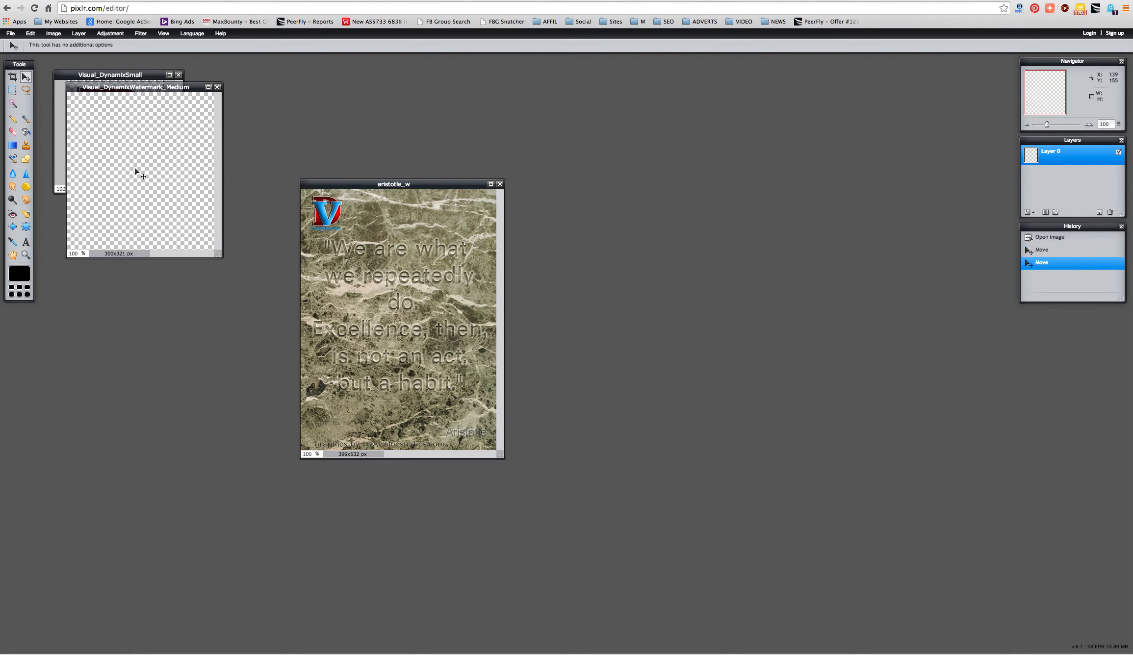
key("ctrl+z")
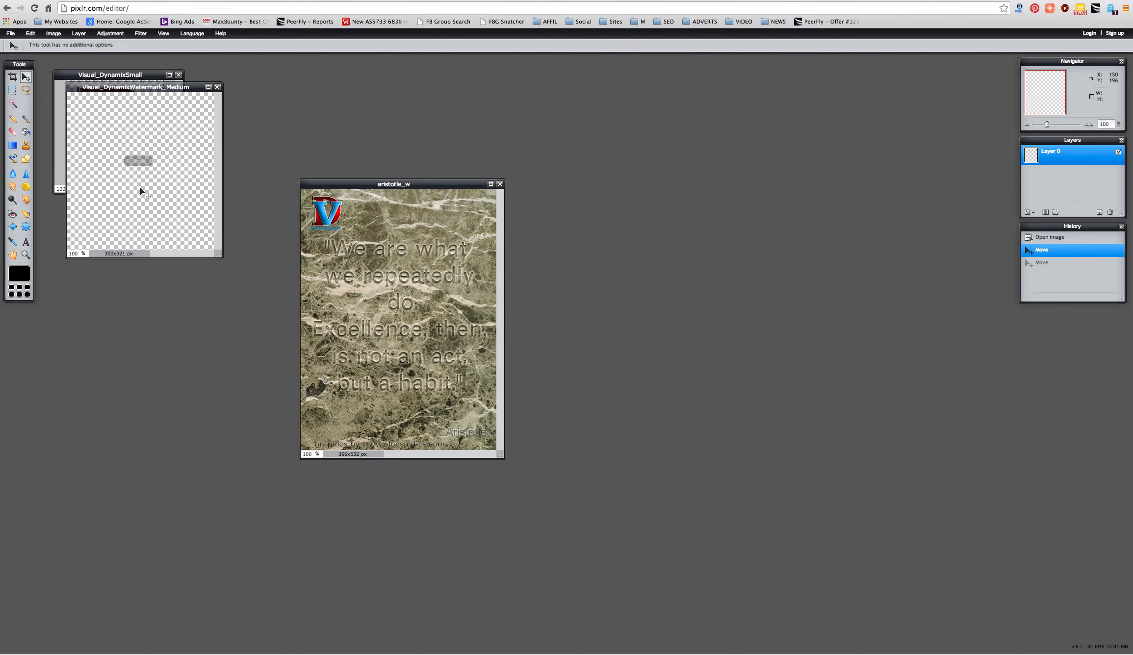
left_click(31, 33)
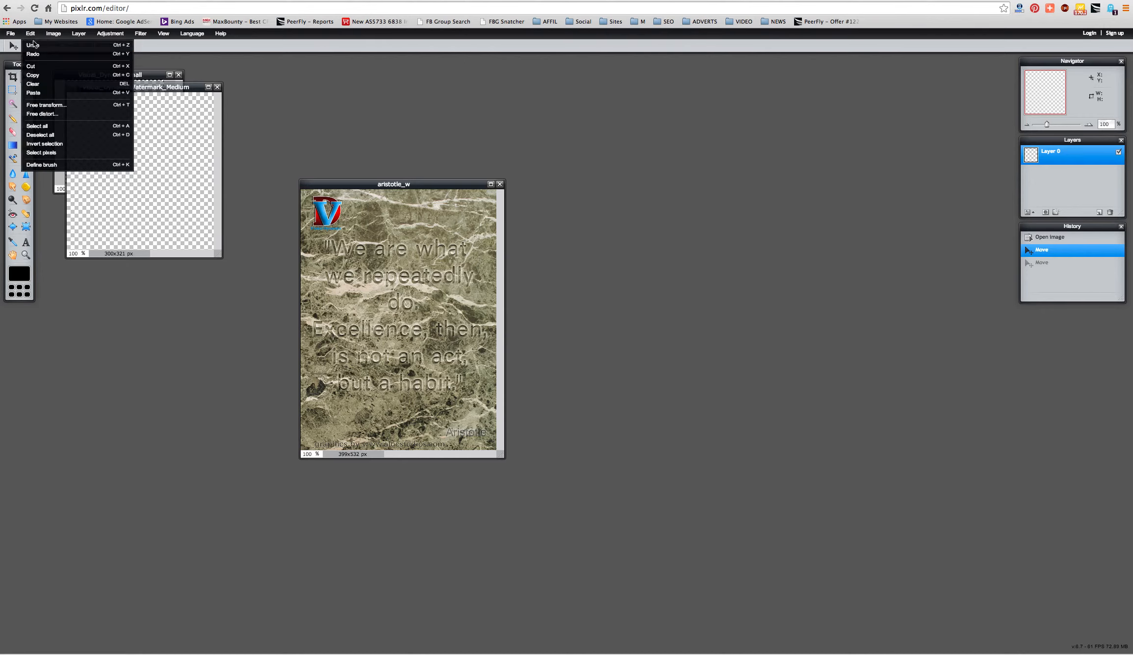
left_click(33, 46)
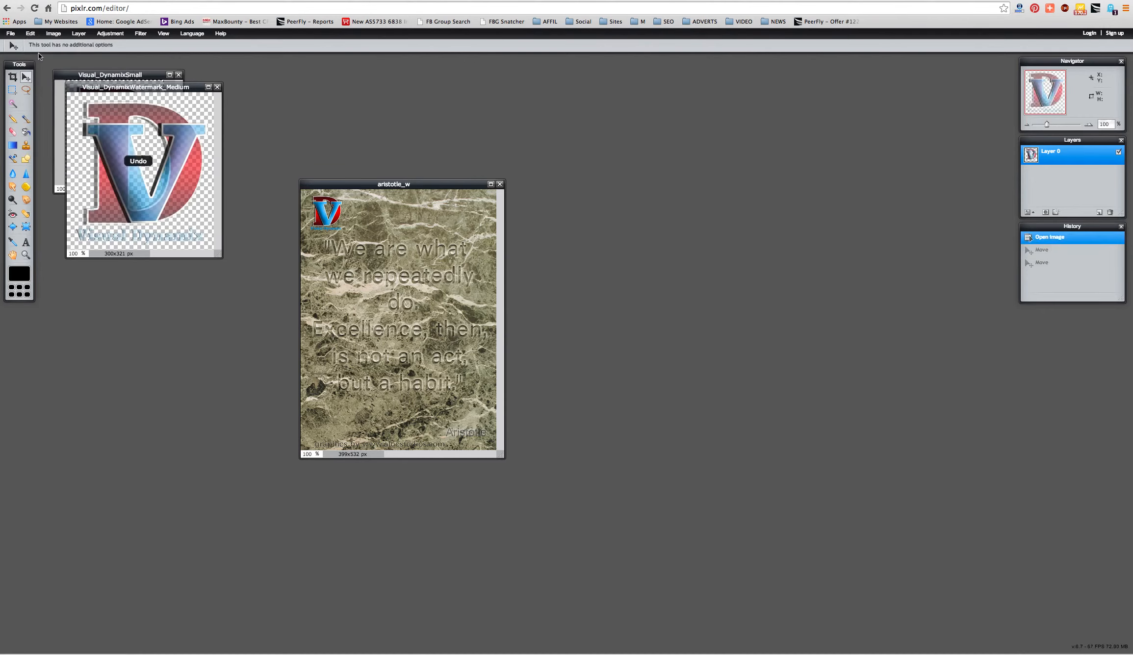
- Select the watermark and paste it into the aristotle_w image as Layer 4
left_click(15, 92)
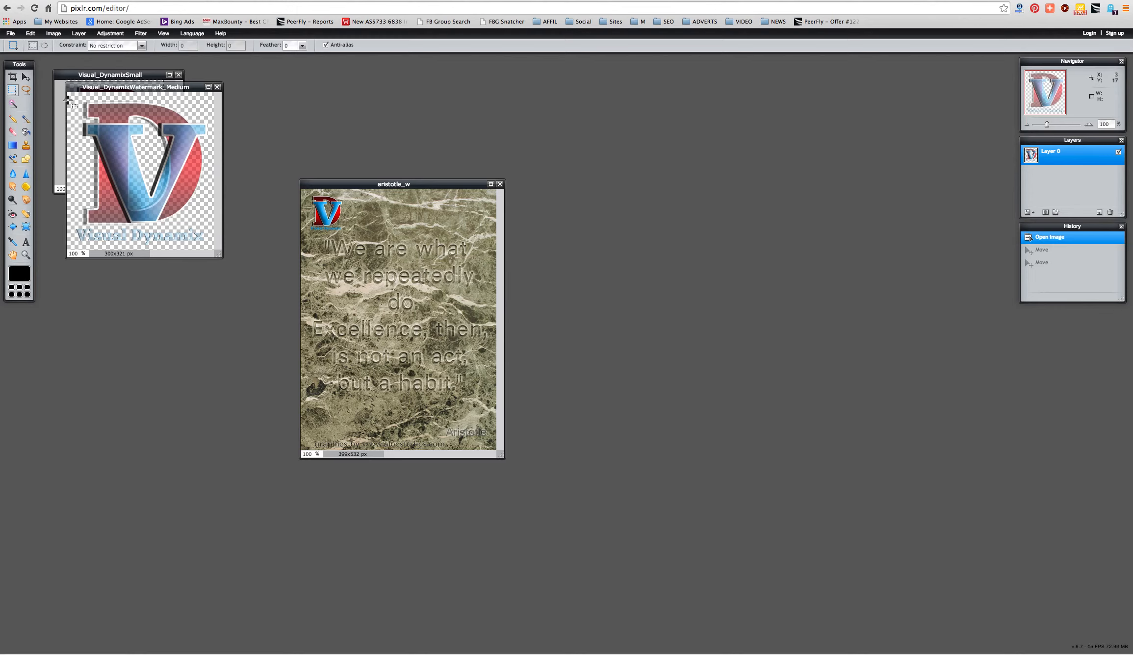
left_click_drag(71, 94, 219, 250)
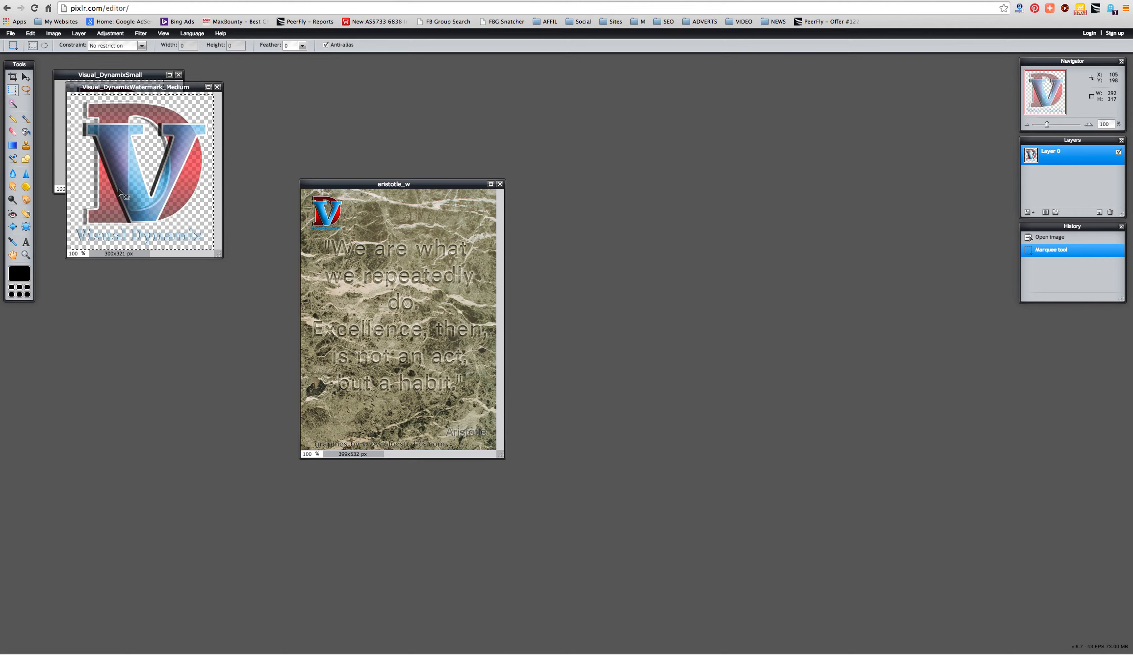
left_click_drag(119, 193, 369, 313)
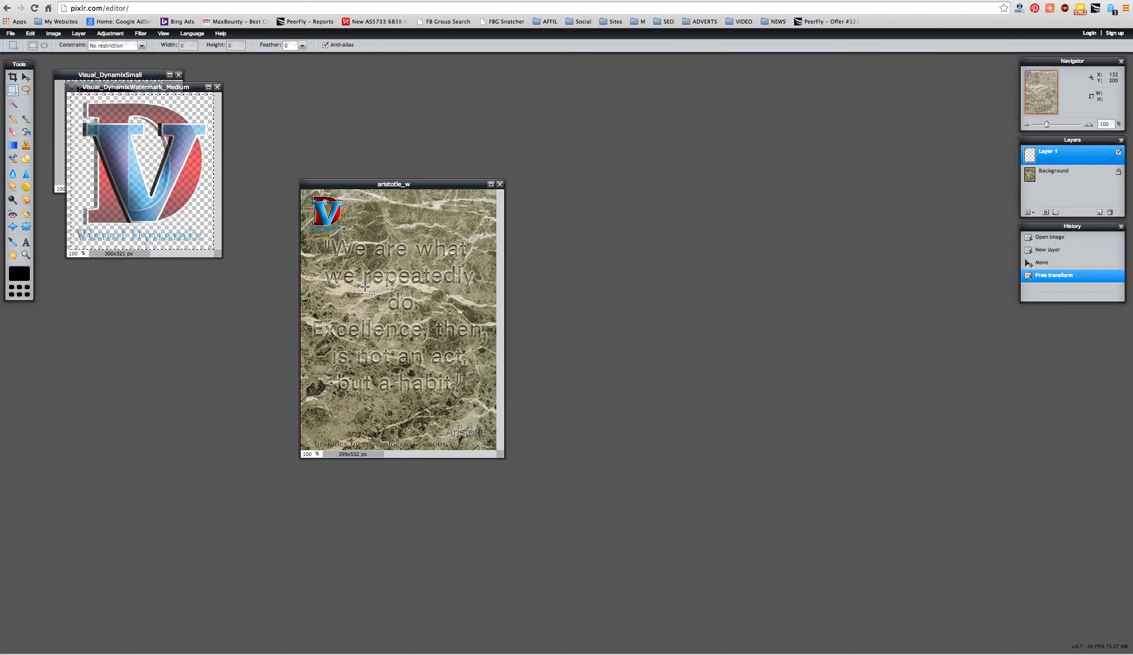
key("ctrl+v")
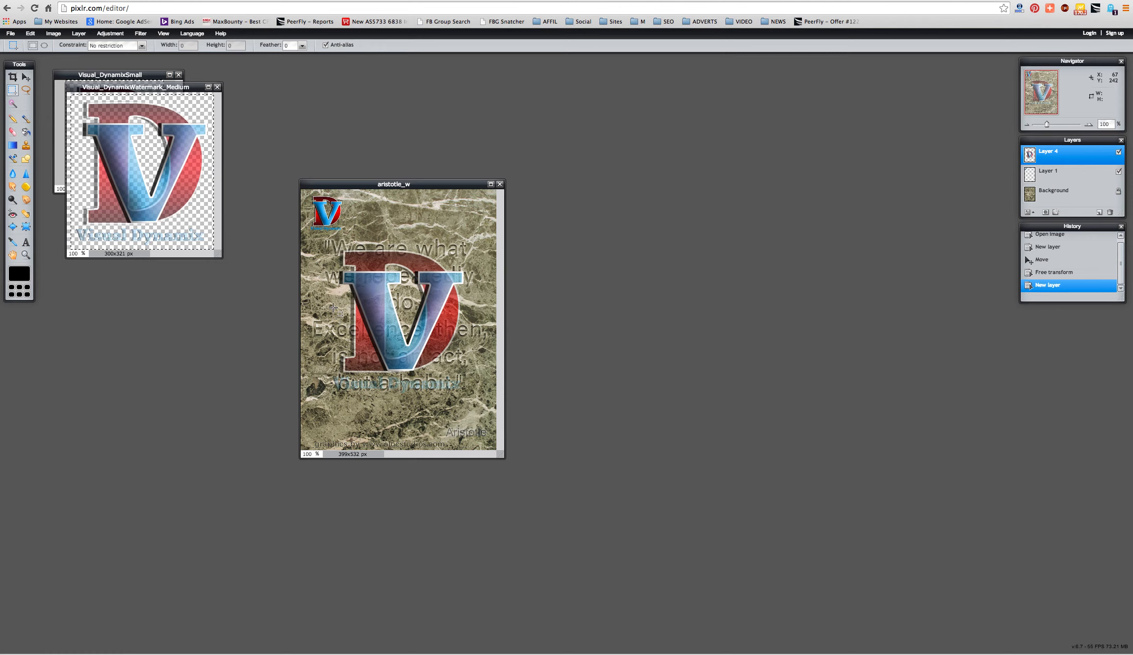
left_click(111, 33)
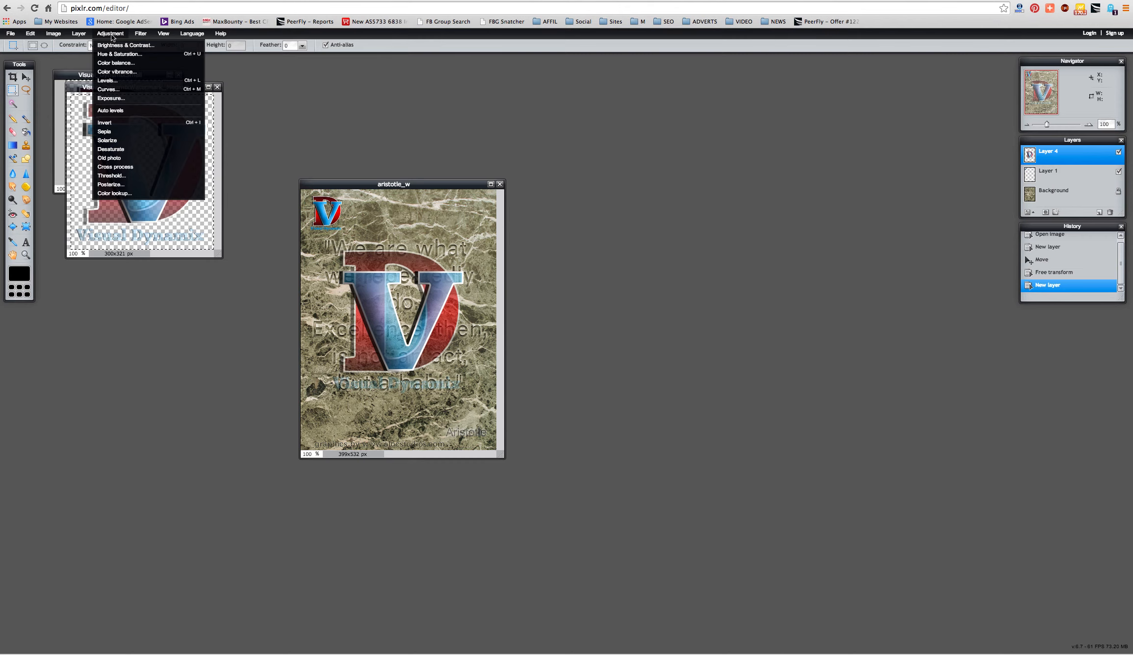
- Lower the exposure of the V watermark on Layer 4 slightly
left_click(125, 98)
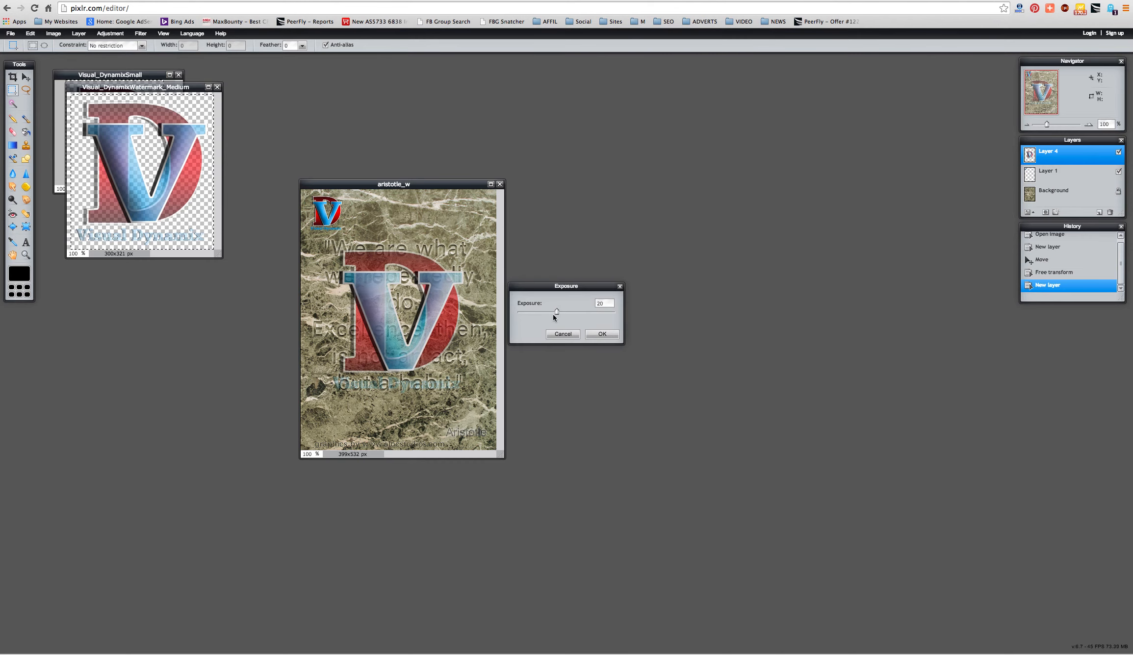
left_click_drag(555, 312, 542, 313)
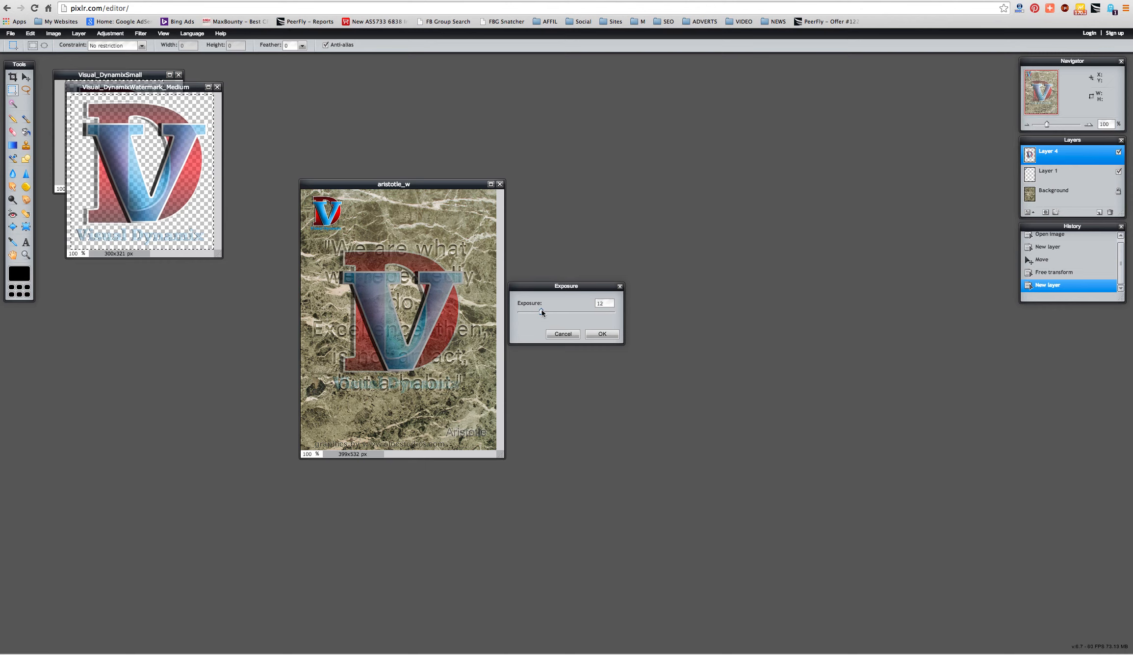
left_click(602, 334)
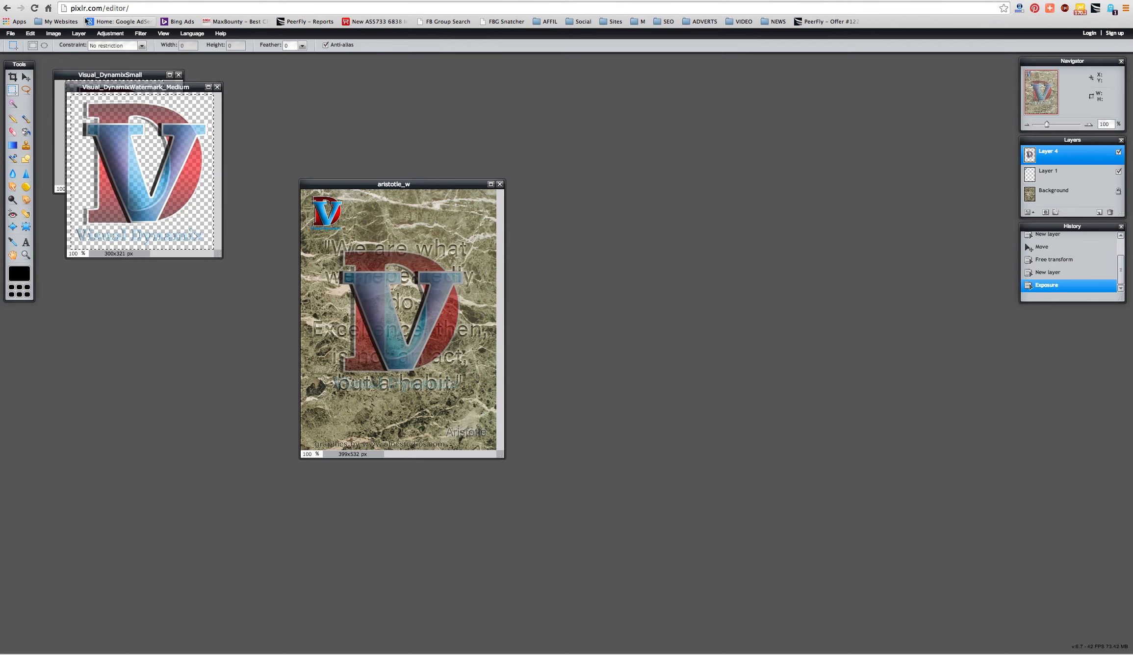
left_click(53, 33)
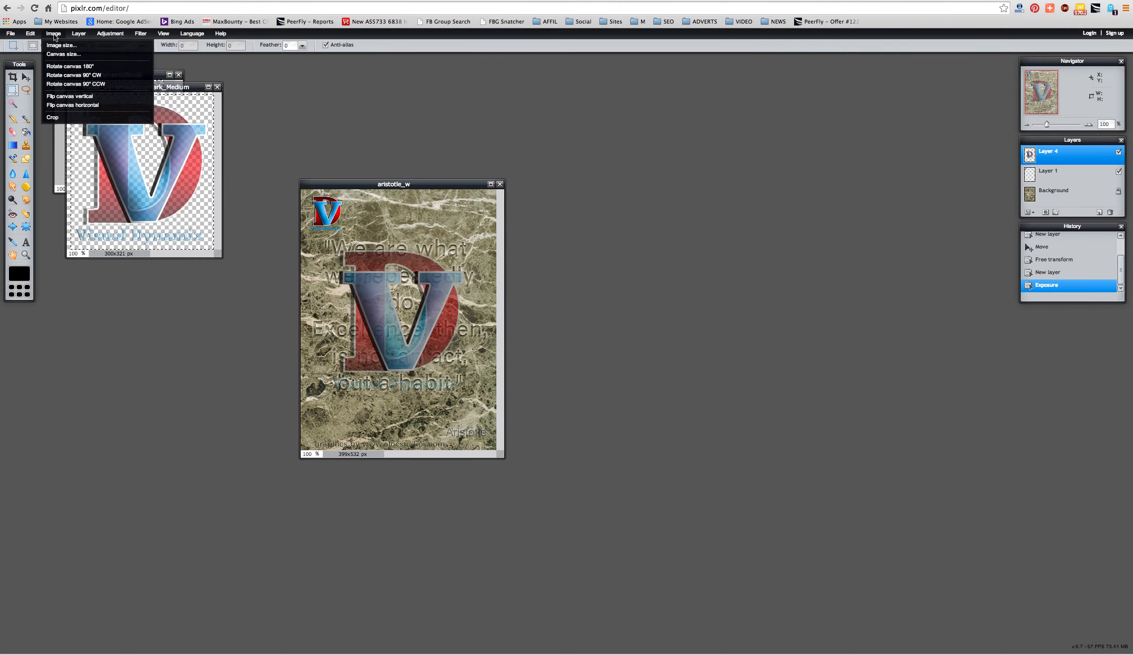
mouse_move(109, 35)
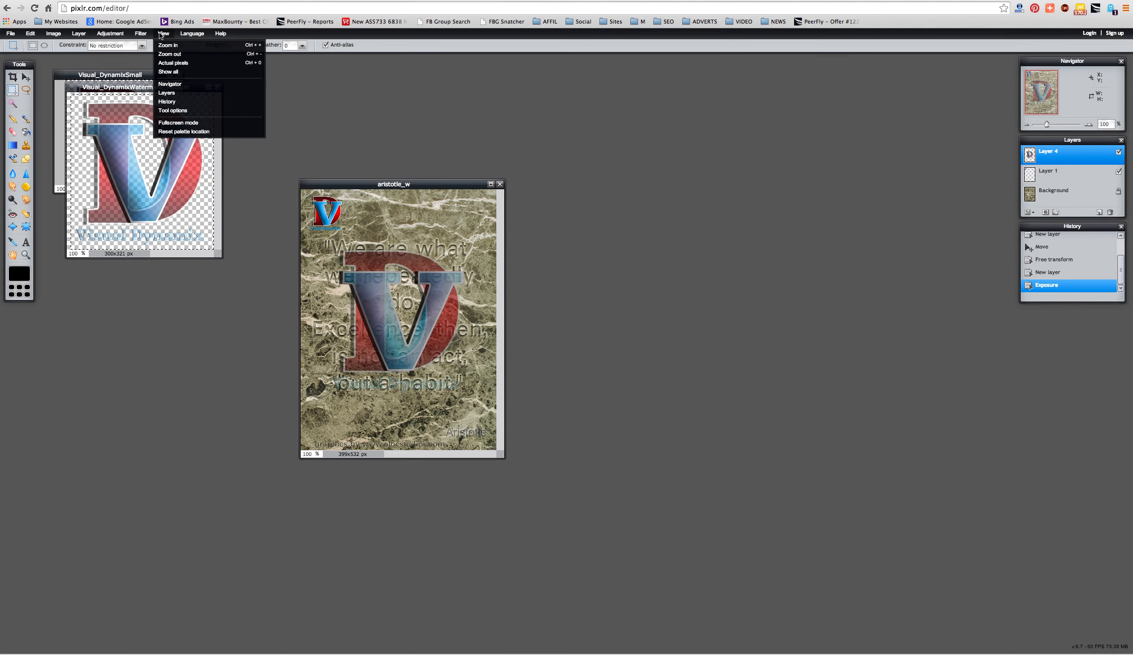
mouse_move(69, 35)
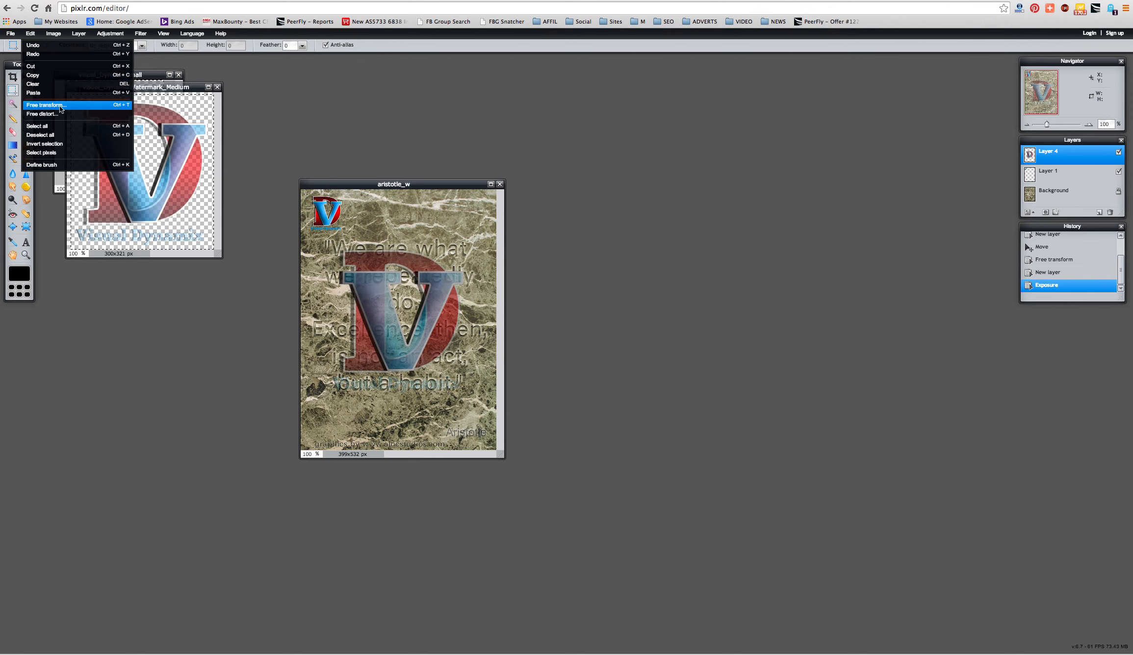
- Shrink the V watermark with Free transform into the lower-right corner, then bring up the open-file dialog
left_click(46, 105)
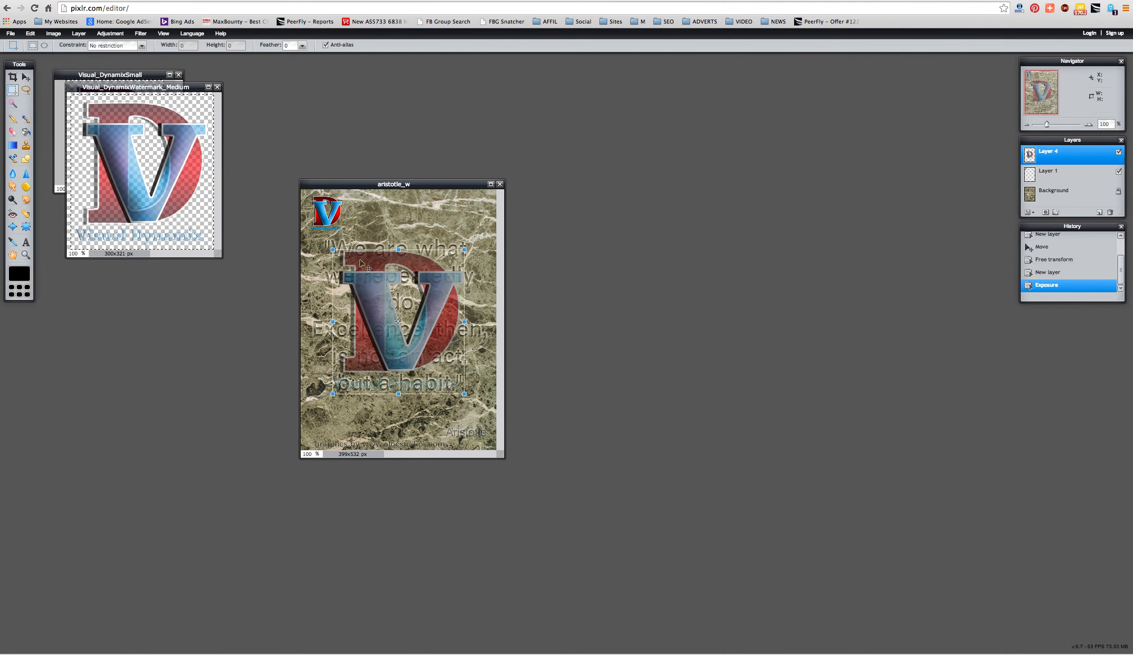
left_click_drag(329, 248, 430, 386)
key("Return")
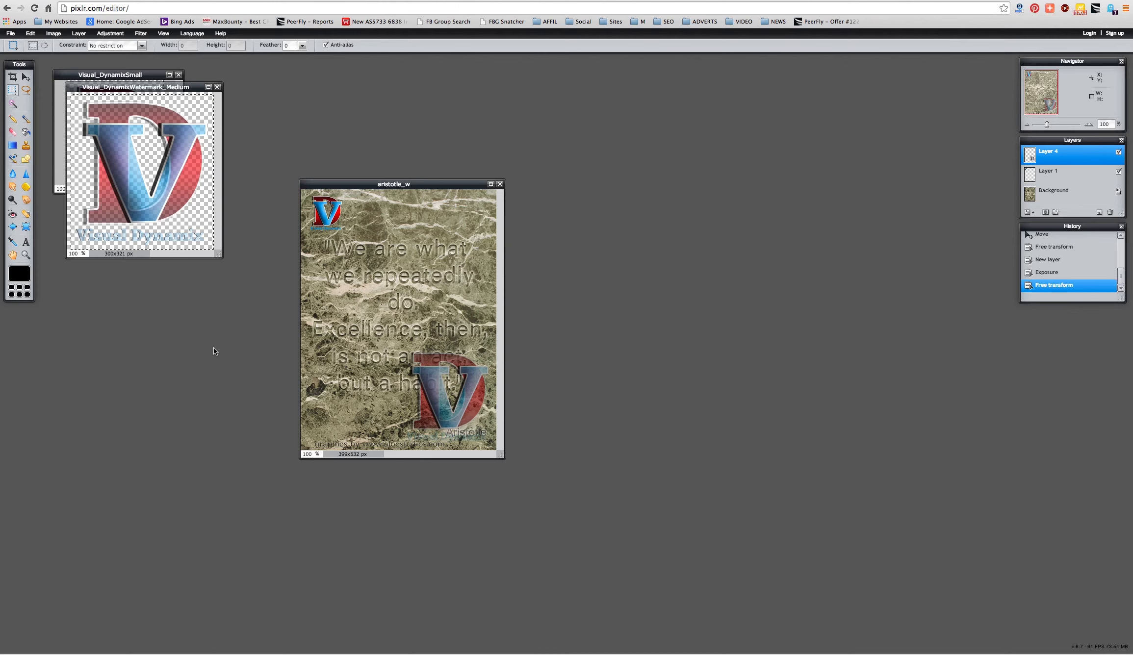
key("super+o")
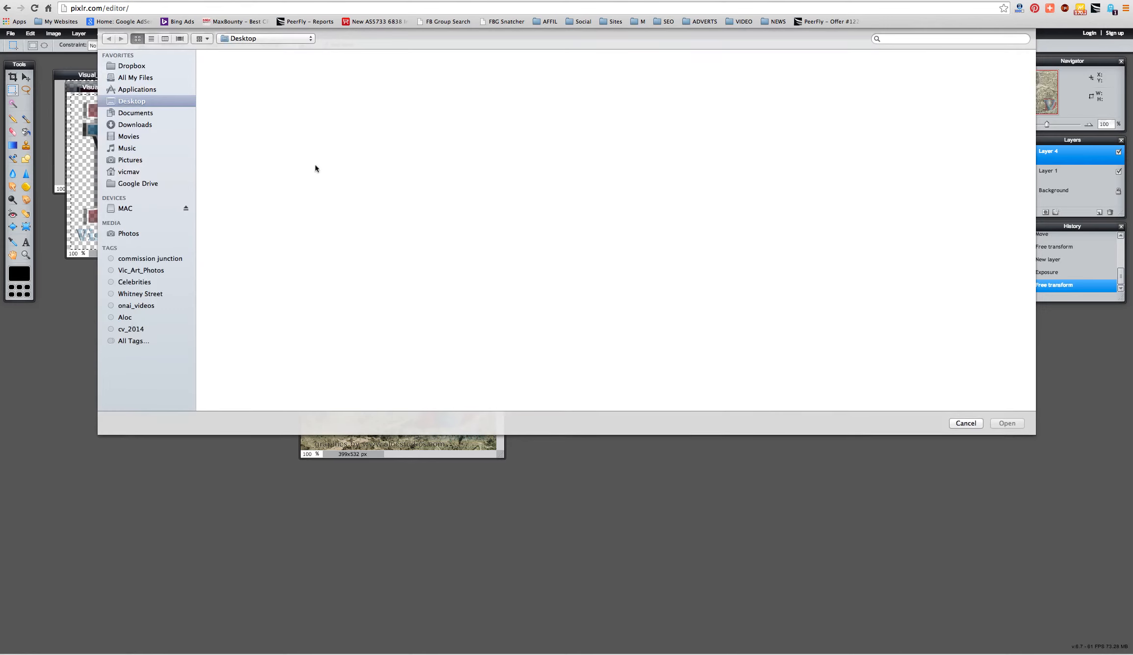
- Search for 'WM', preview aloc_sample_WM.png, and open it in the editor
left_click(909, 40)
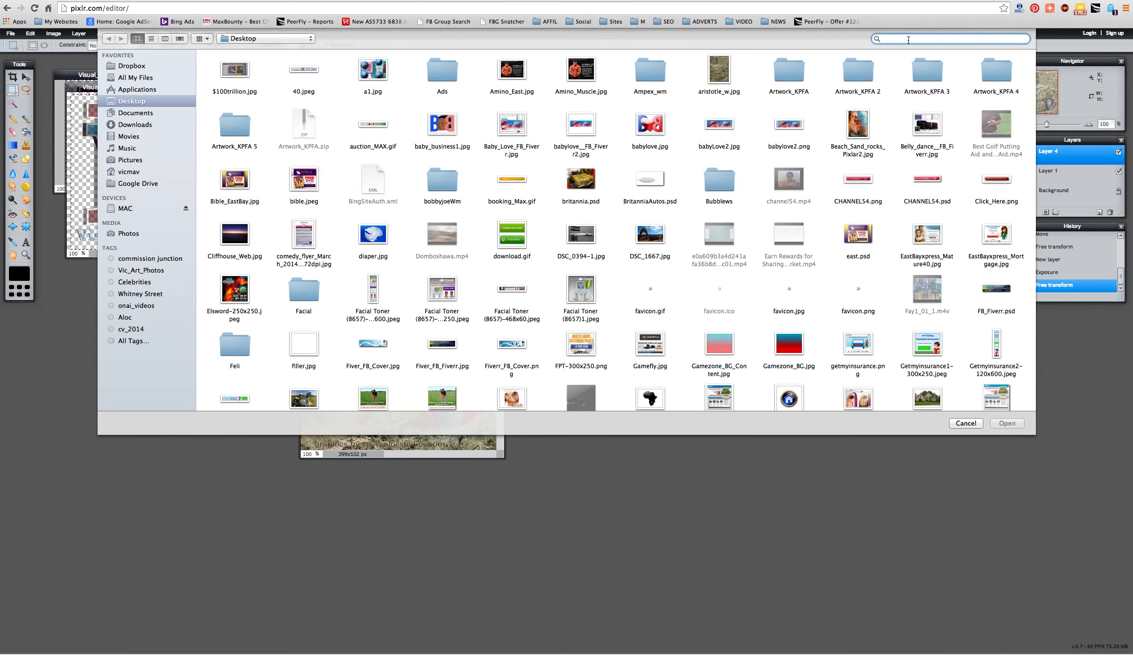
type("WM")
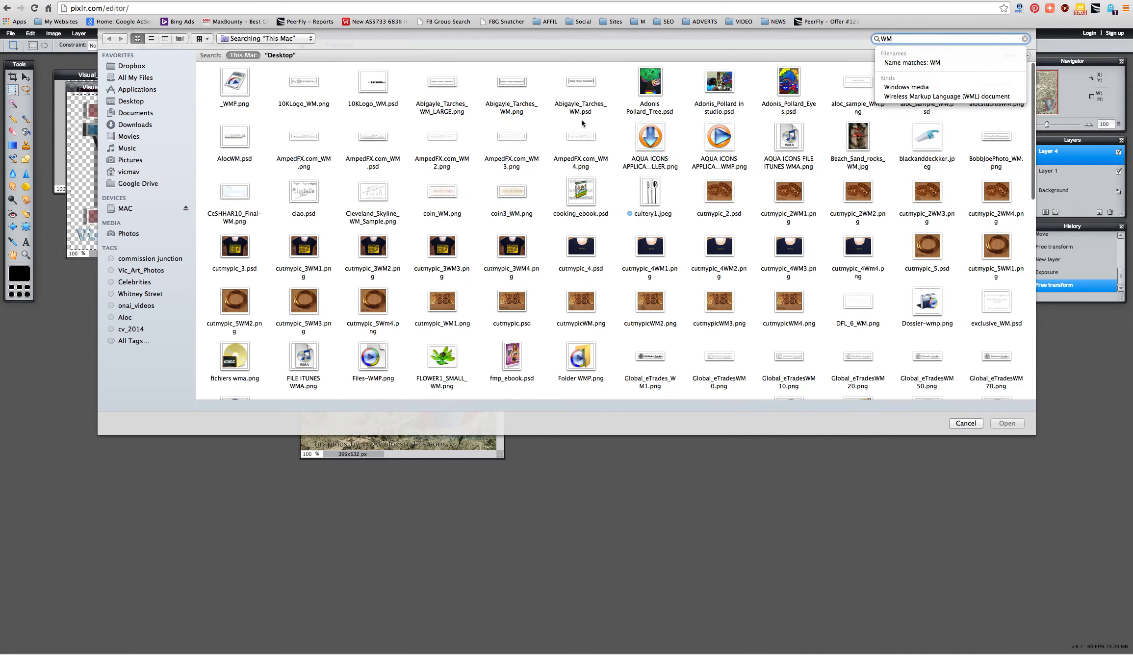
left_click(858, 91)
left_click(861, 88)
key("space")
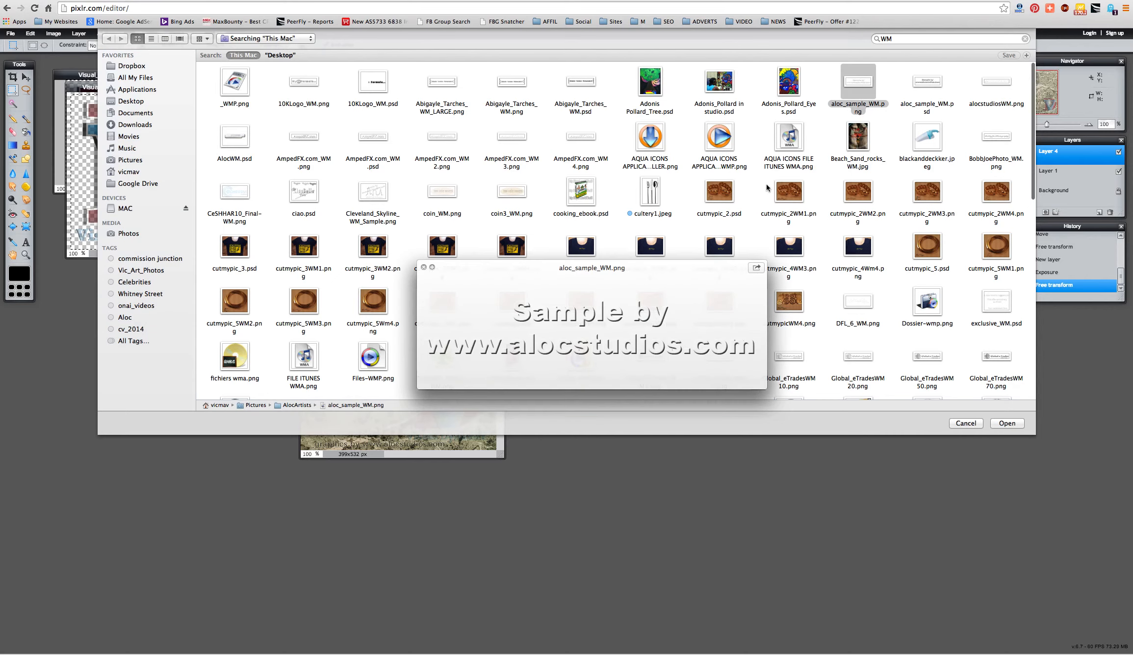
key("space")
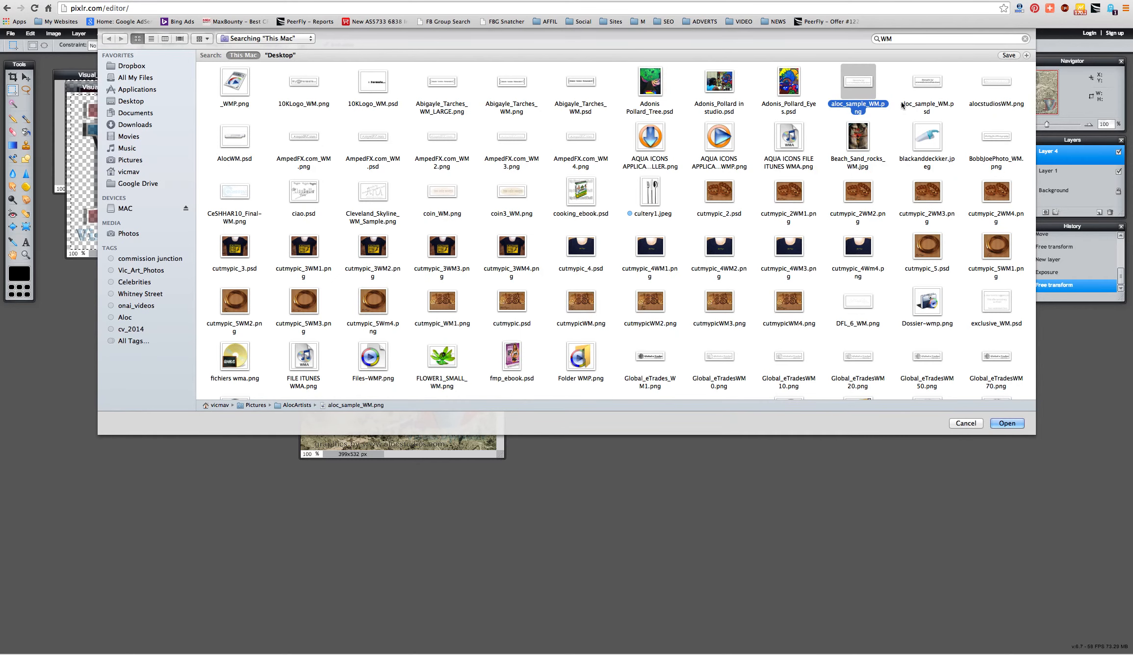
left_click(1008, 424)
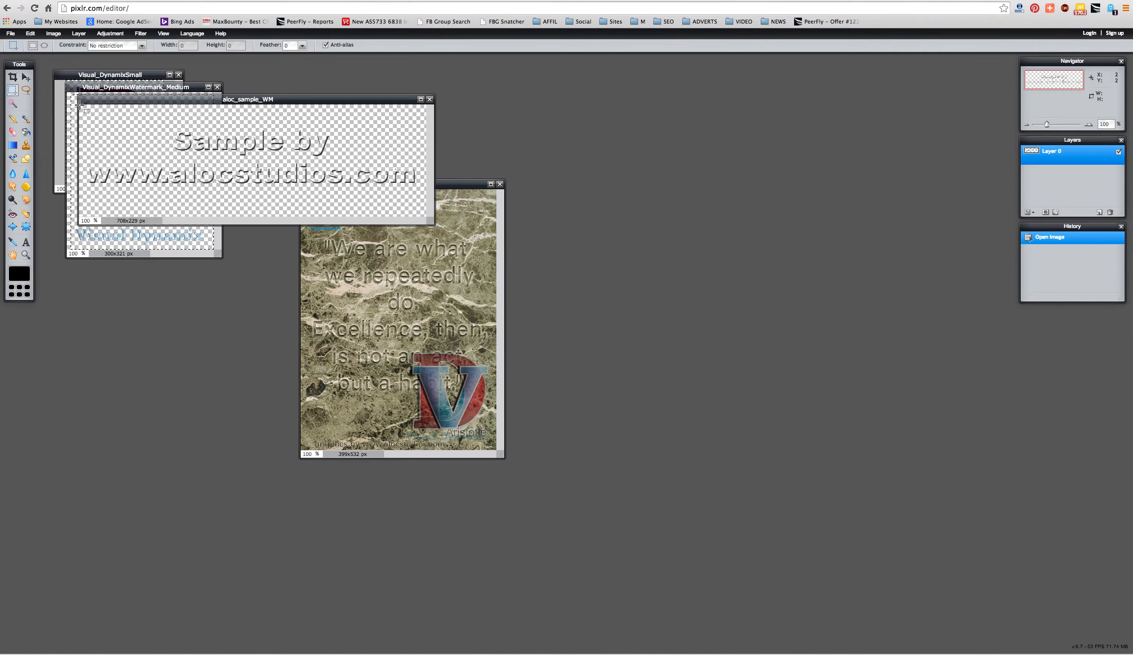
- Select the whole watermark image and paste it into the aristotle_w quote image as Layer 5
left_click_drag(79, 105, 425, 219)
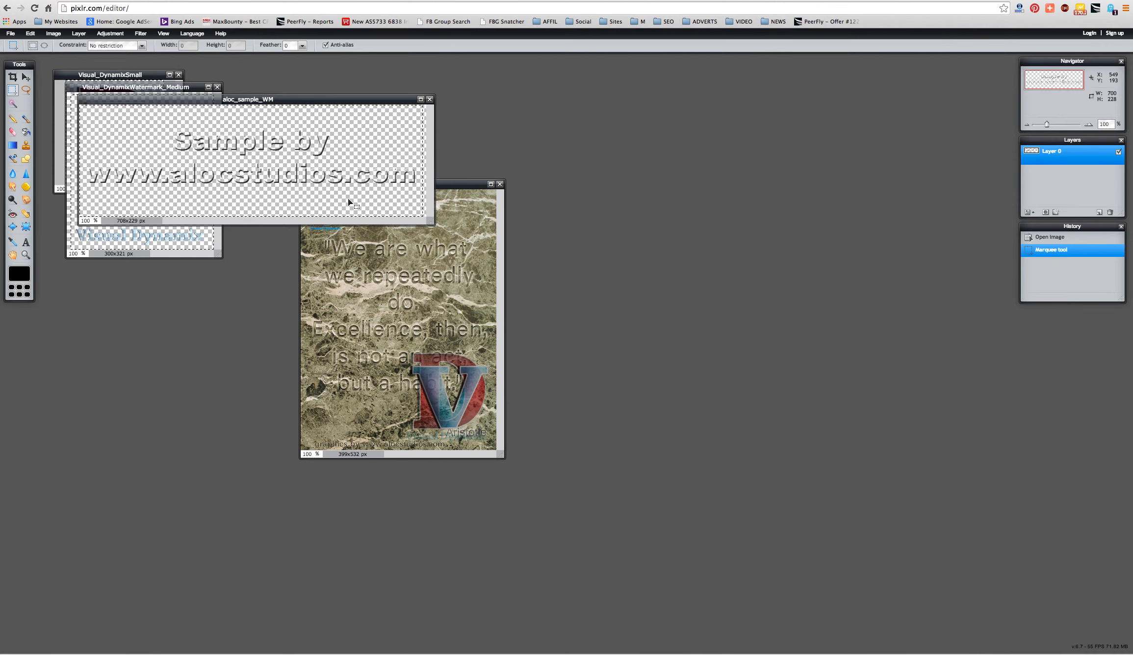
left_click(364, 302)
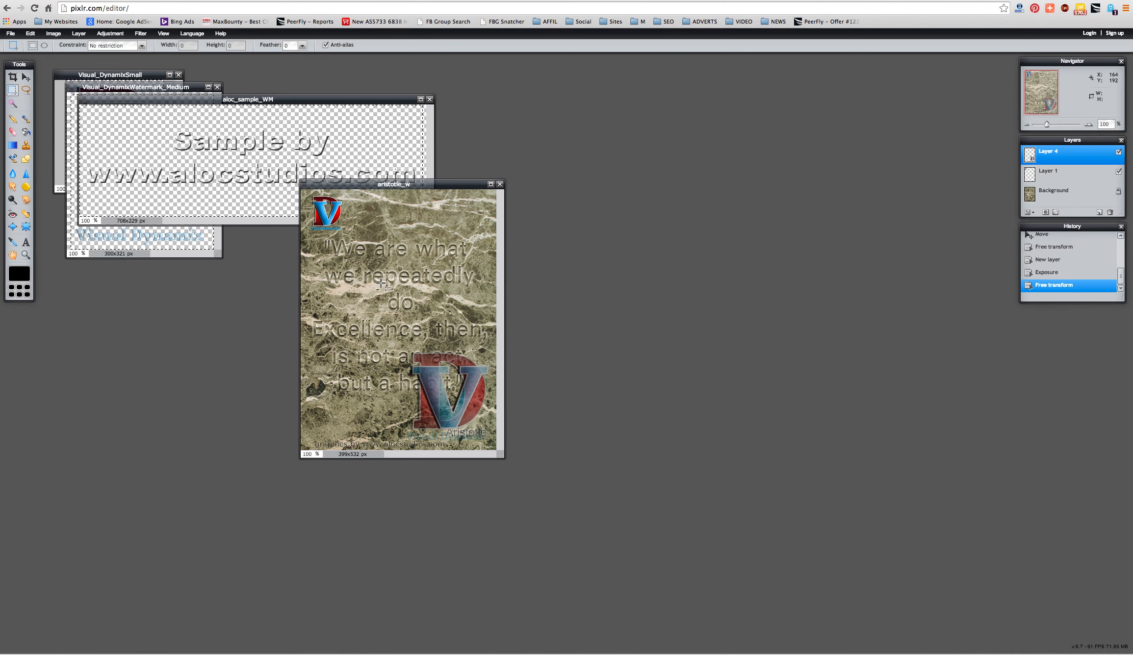
key("ctrl+v")
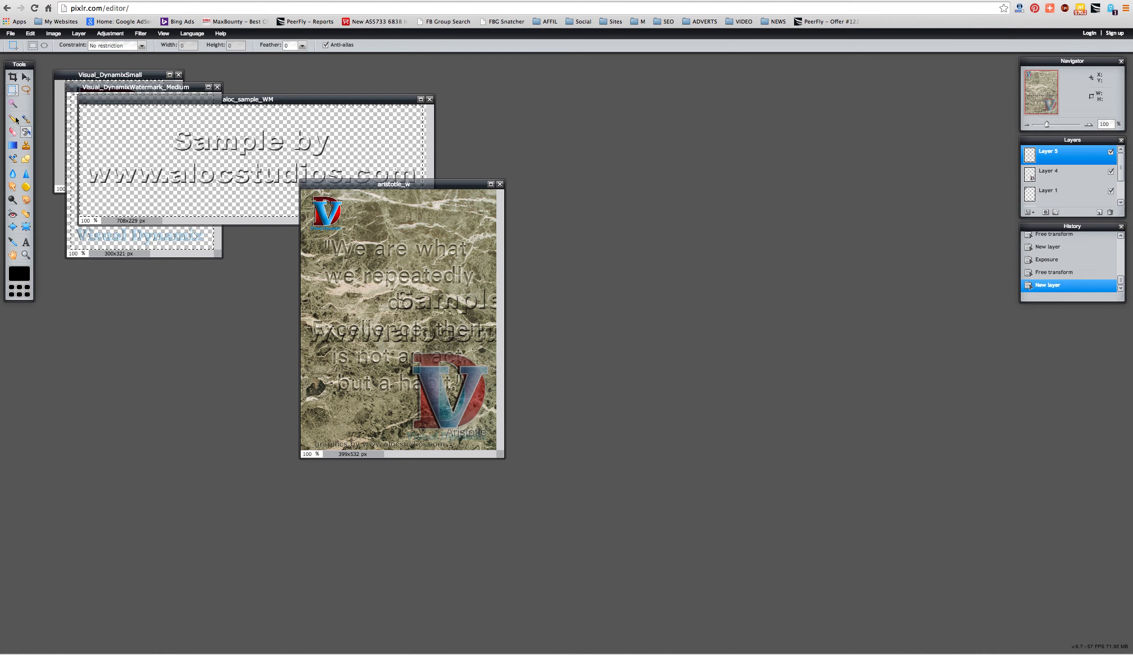
left_click(31, 36)
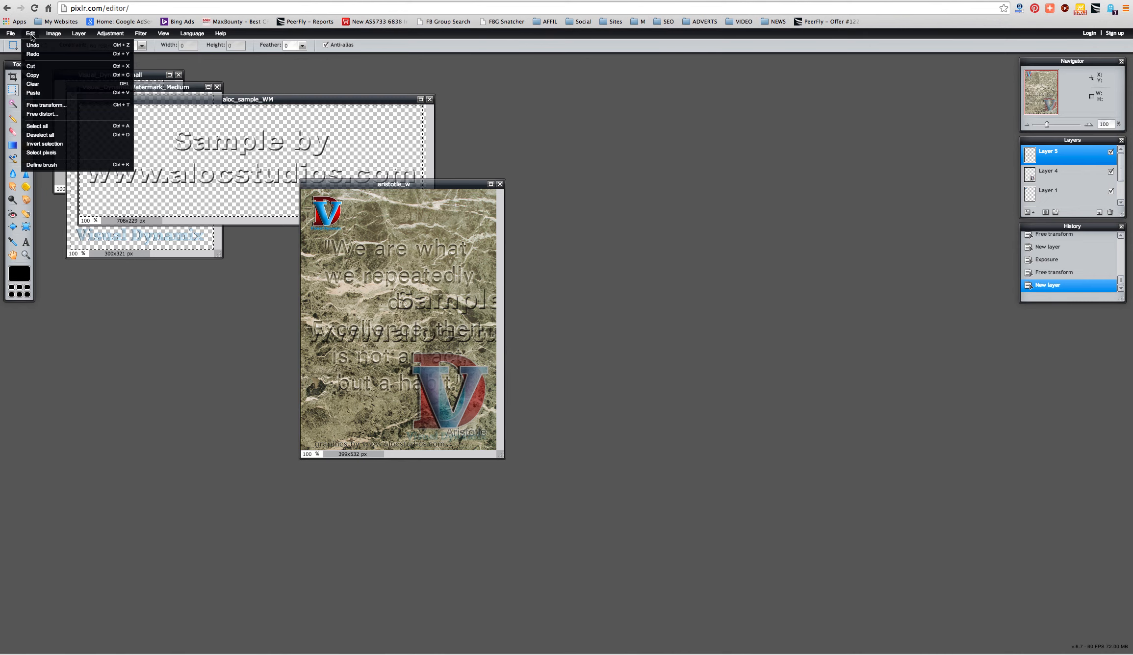
- Free-transform the watermark to shrink it and move it to the top of the quote image
left_click(47, 106)
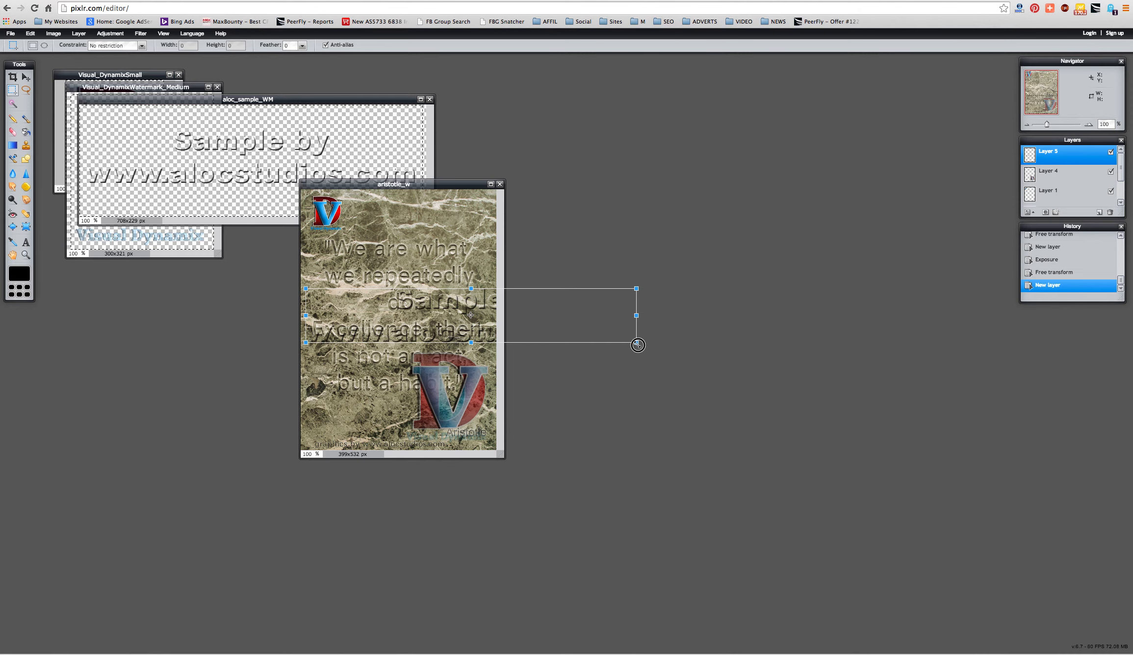
left_click_drag(636, 342, 551, 330)
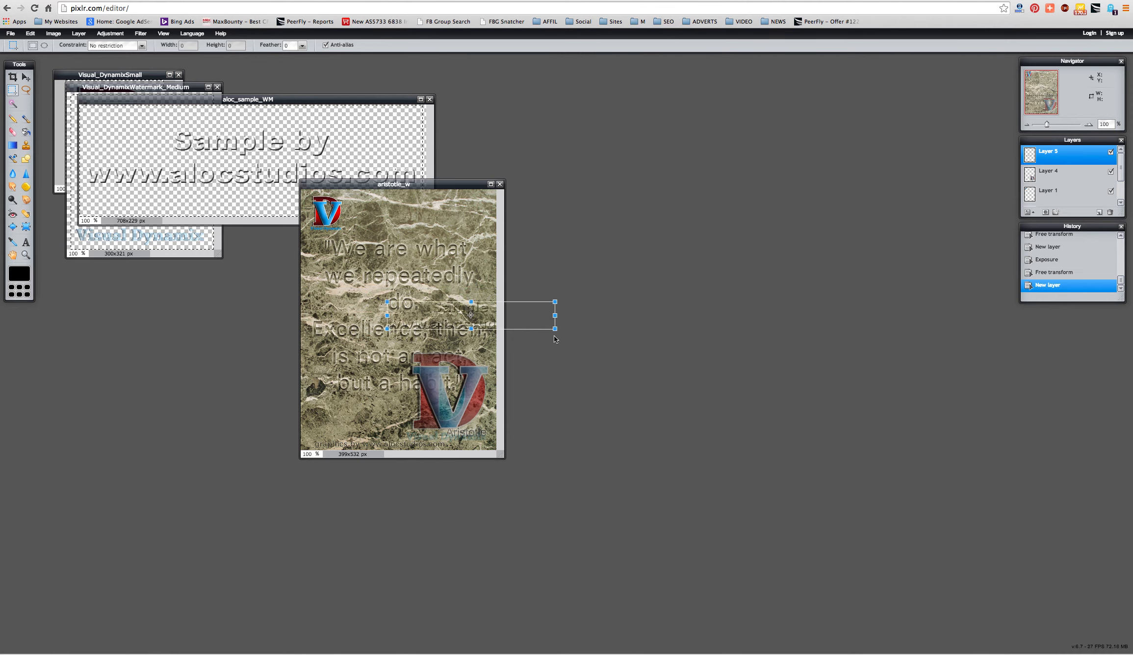
left_click_drag(459, 318, 376, 216)
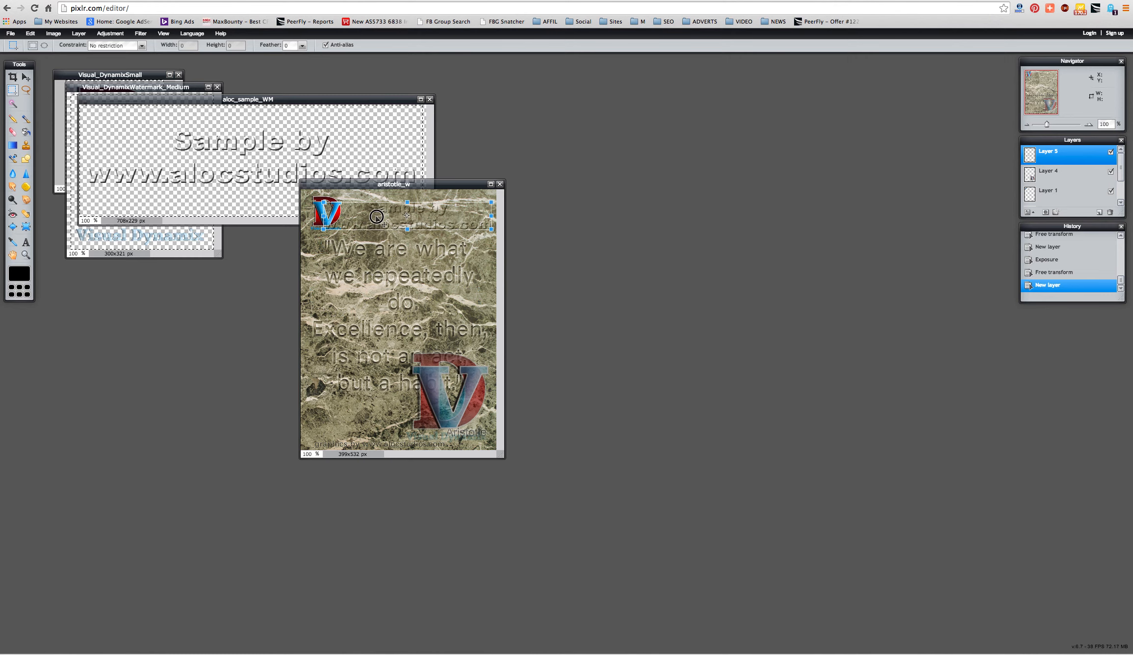
key("Return")
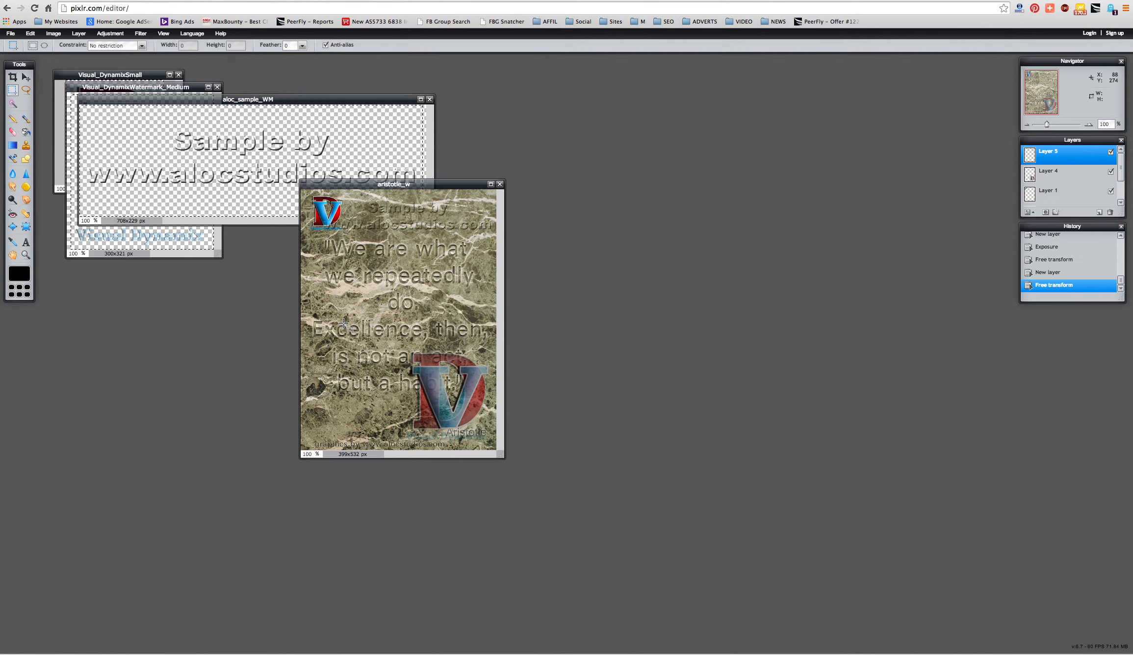
- Close aristotle_w, aloc_sample_WM, Visual_DynamixWatermark_Medium and Visual_DynamixSmall without saving
left_click(500, 184)
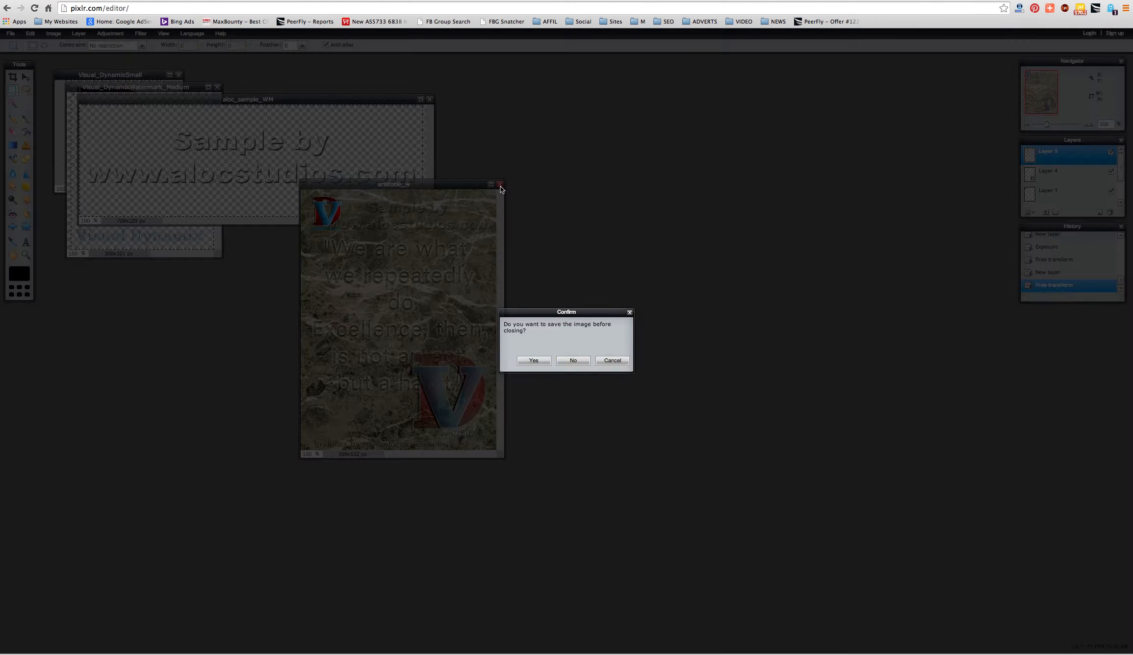
left_click(566, 358)
left_click(429, 99)
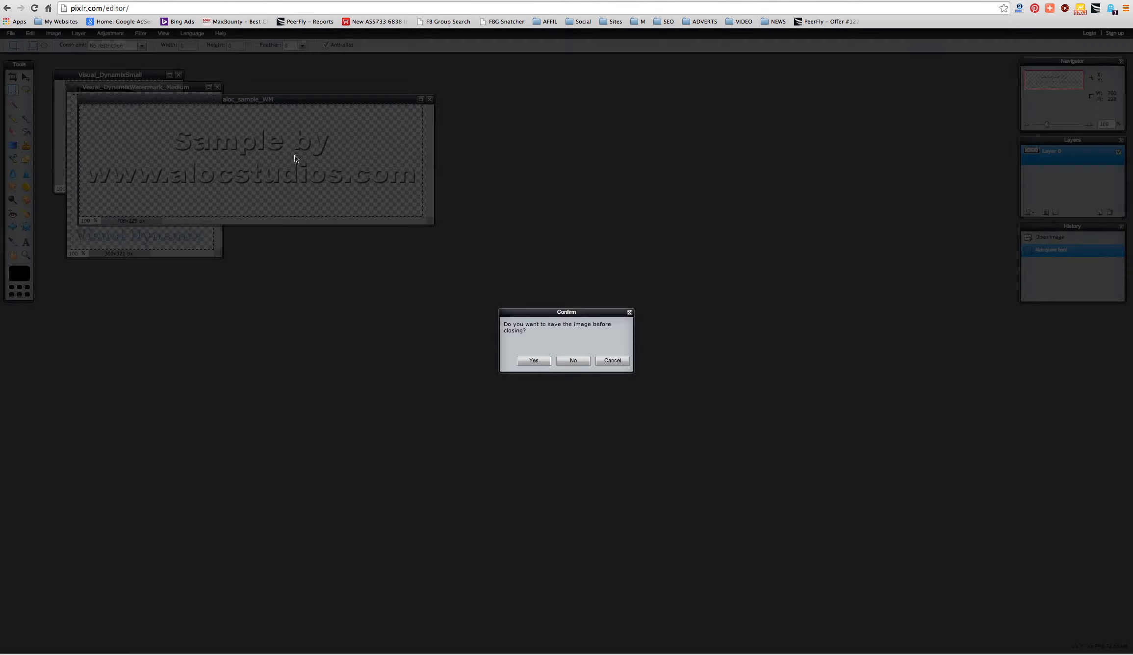
left_click(572, 361)
left_click(217, 87)
left_click(574, 361)
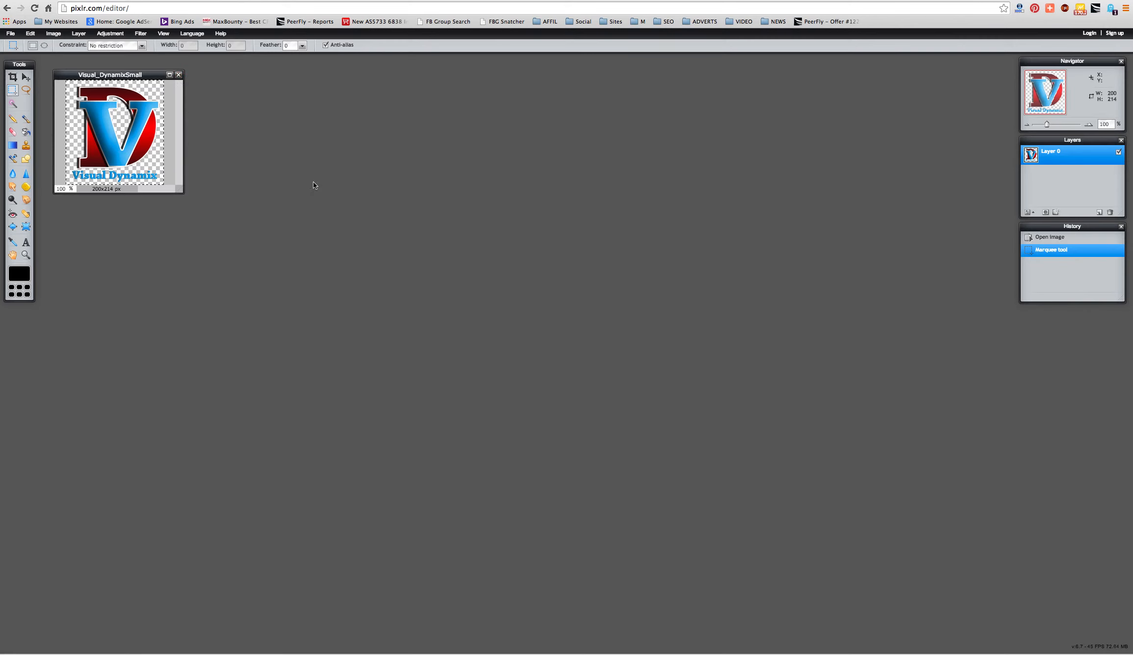
left_click(179, 76)
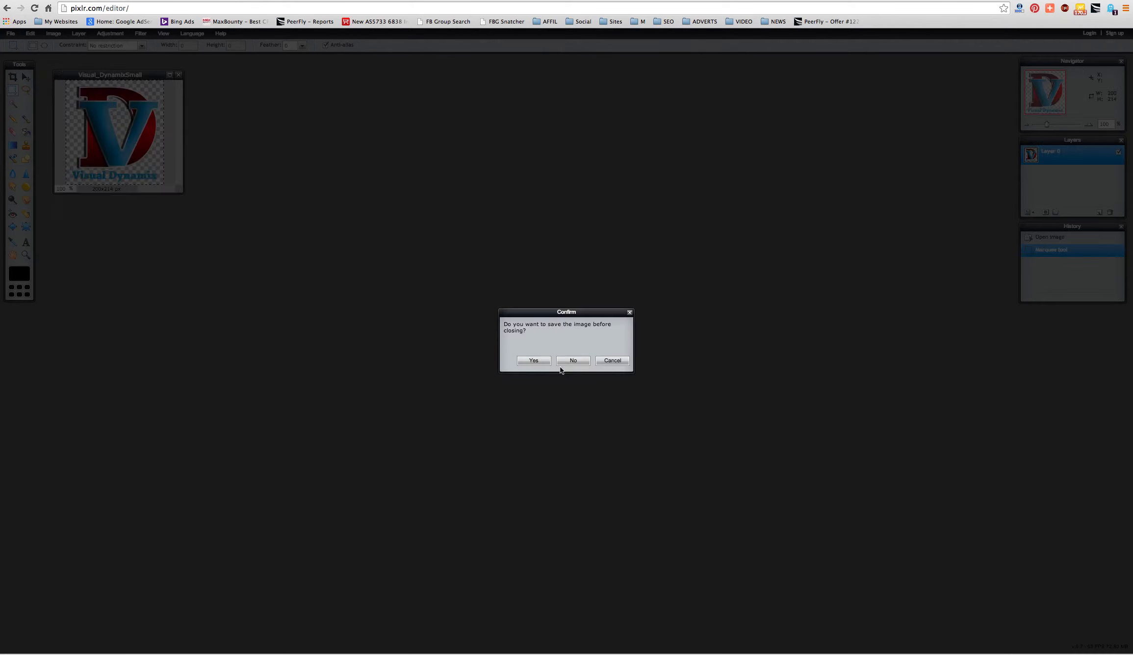
key("Return")
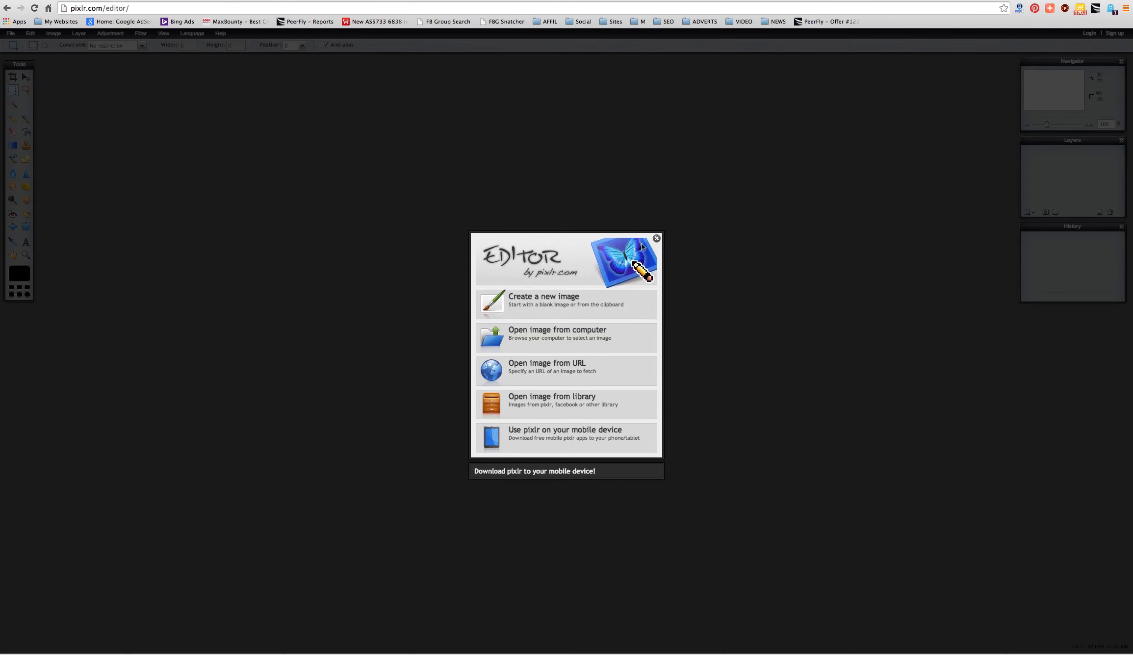
- Open Beach_Sand_rocks_Warp.jpg from the Desktop's Bubblews folder
left_click(656, 239)
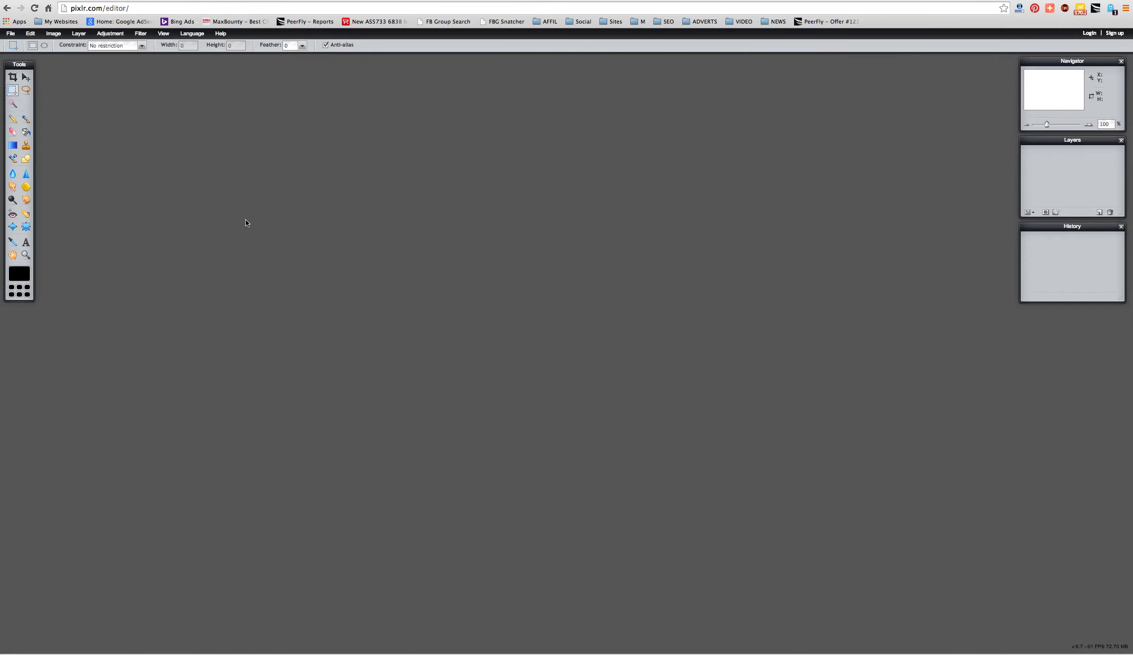
key("ctrl+o")
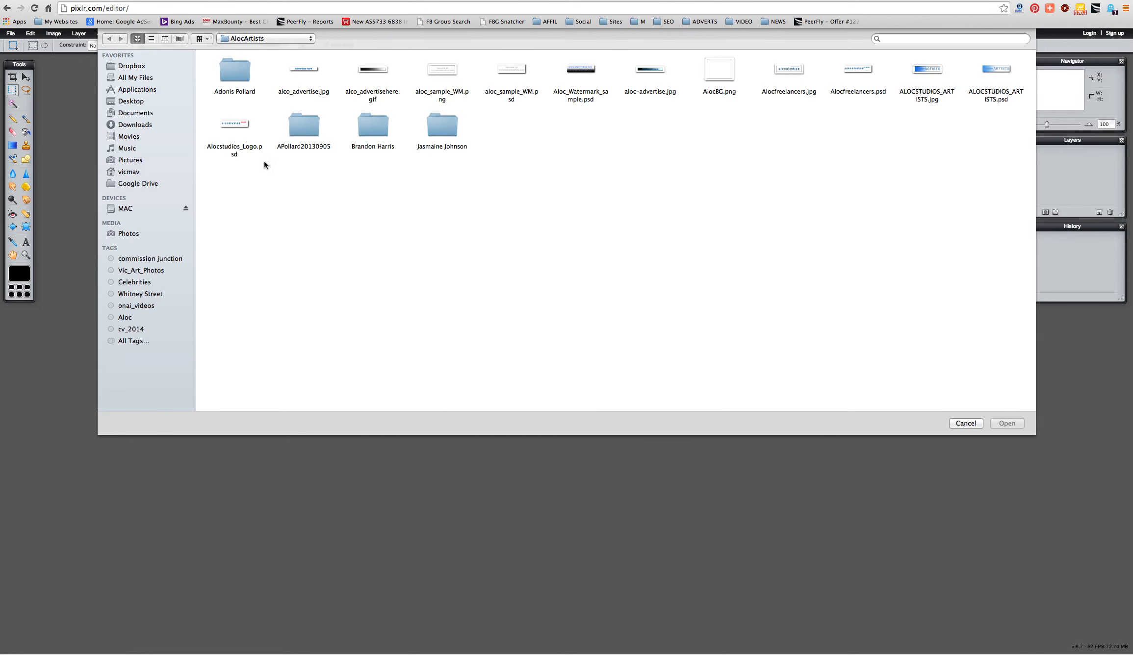
double_click(299, 126)
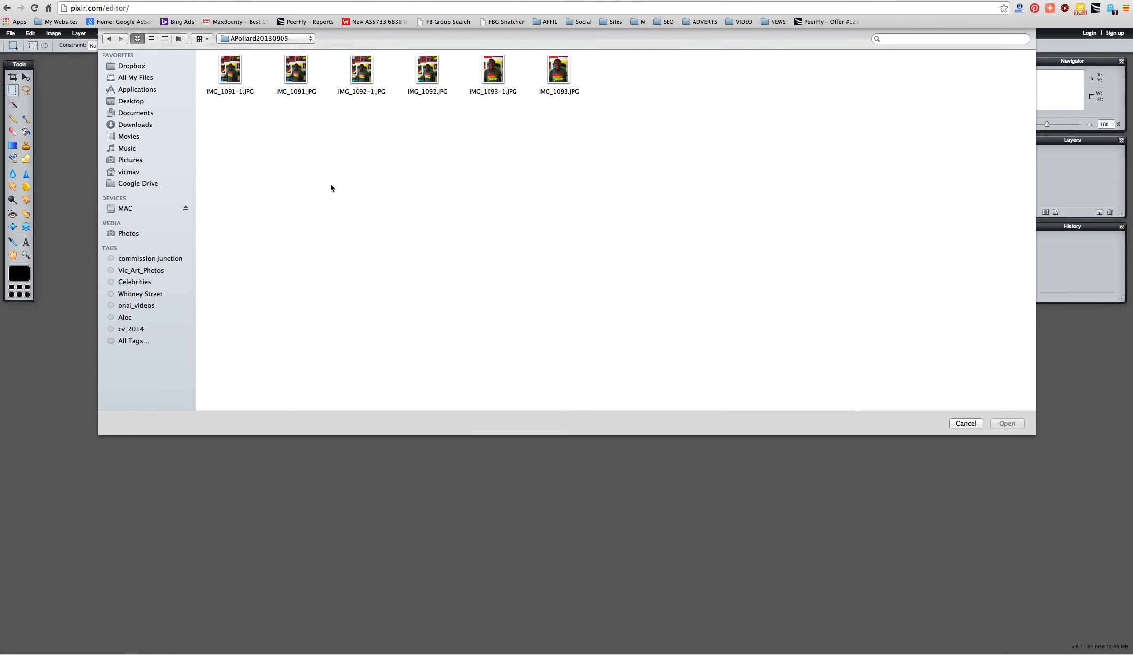
left_click(140, 162)
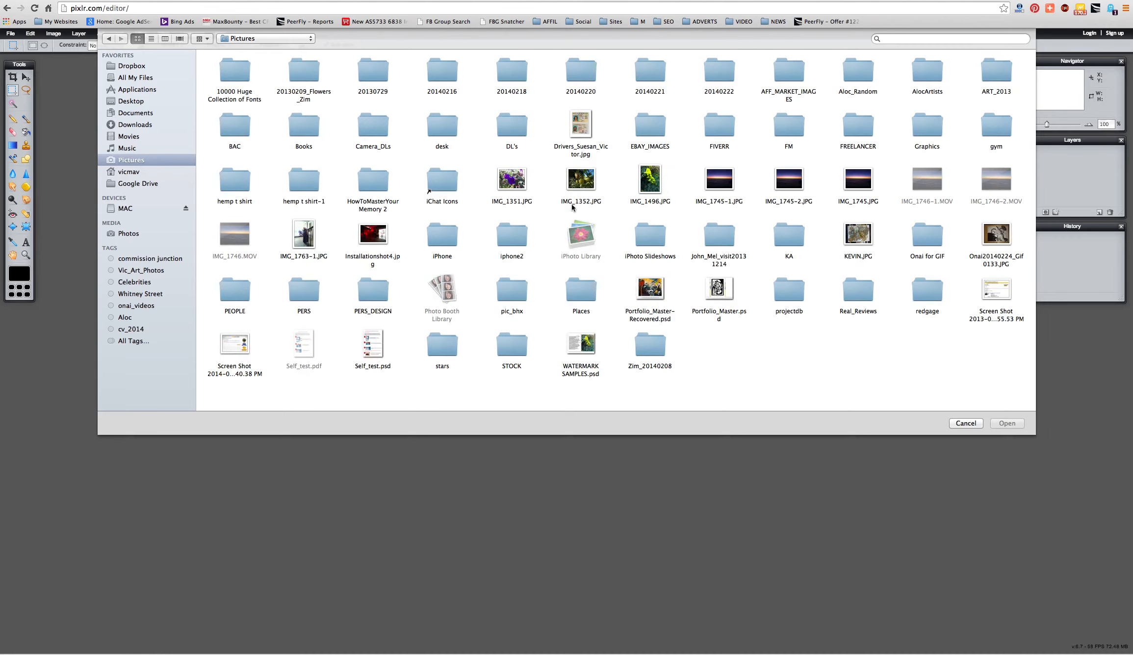
left_click(138, 103)
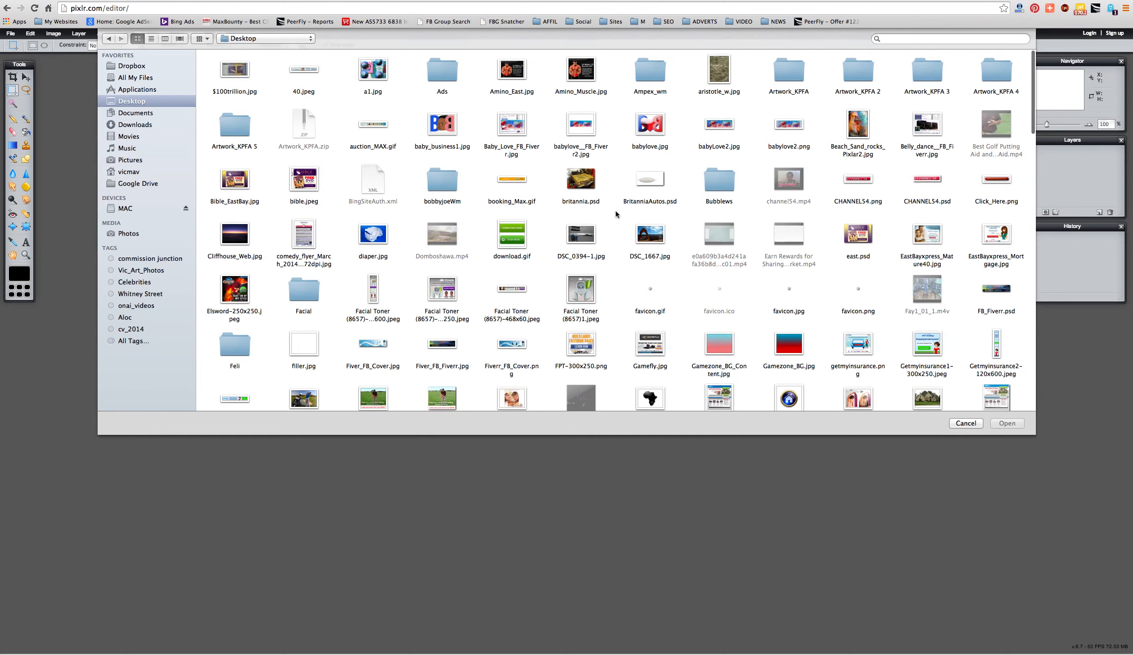
left_click(718, 186)
double_click(718, 185)
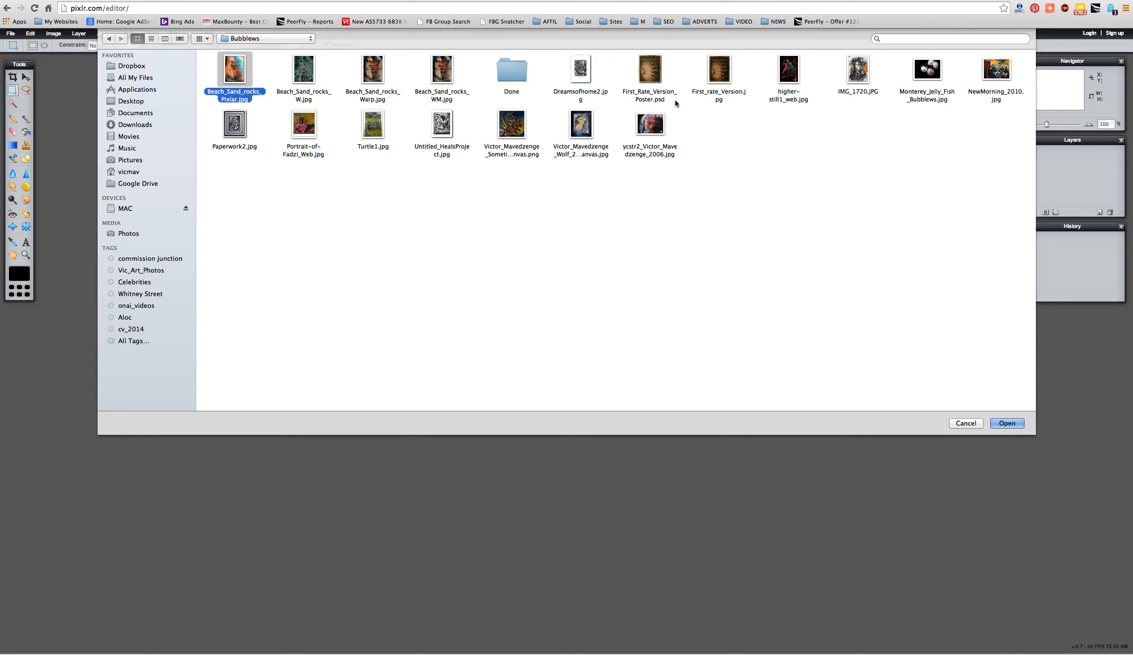
left_click(646, 79)
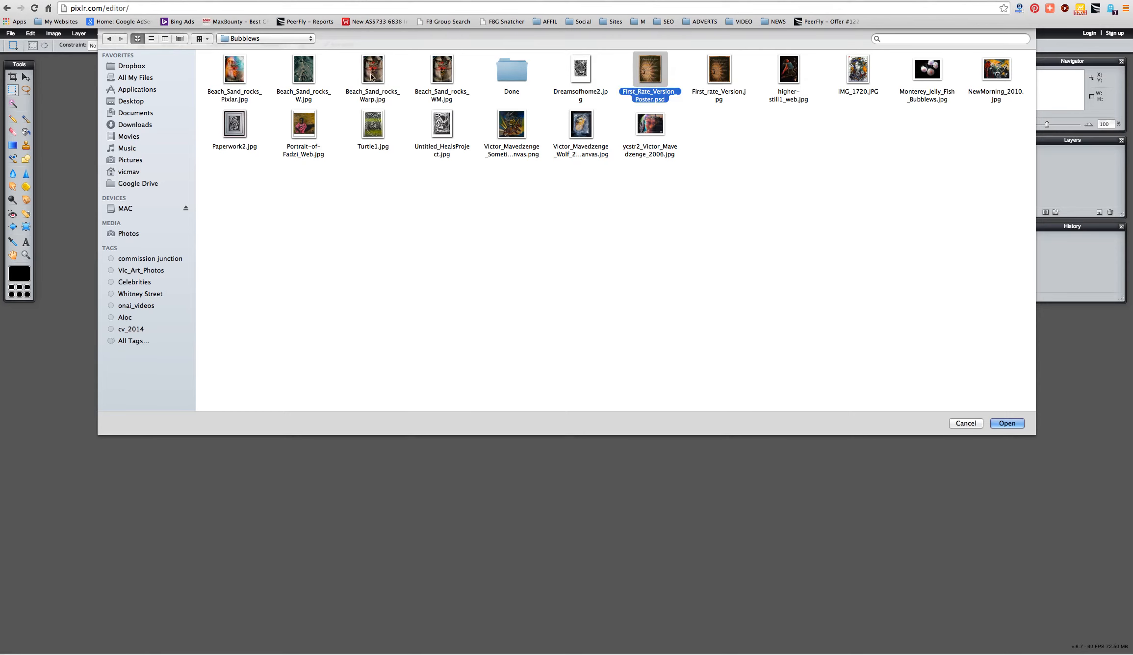
left_click(400, 91)
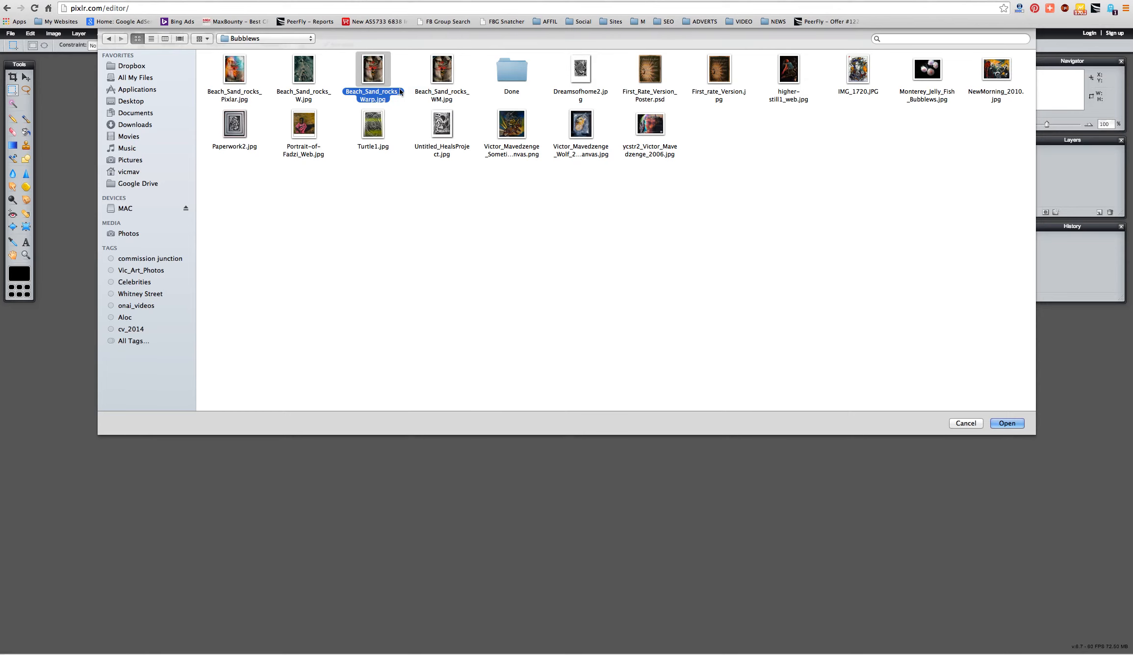
left_click(1002, 424)
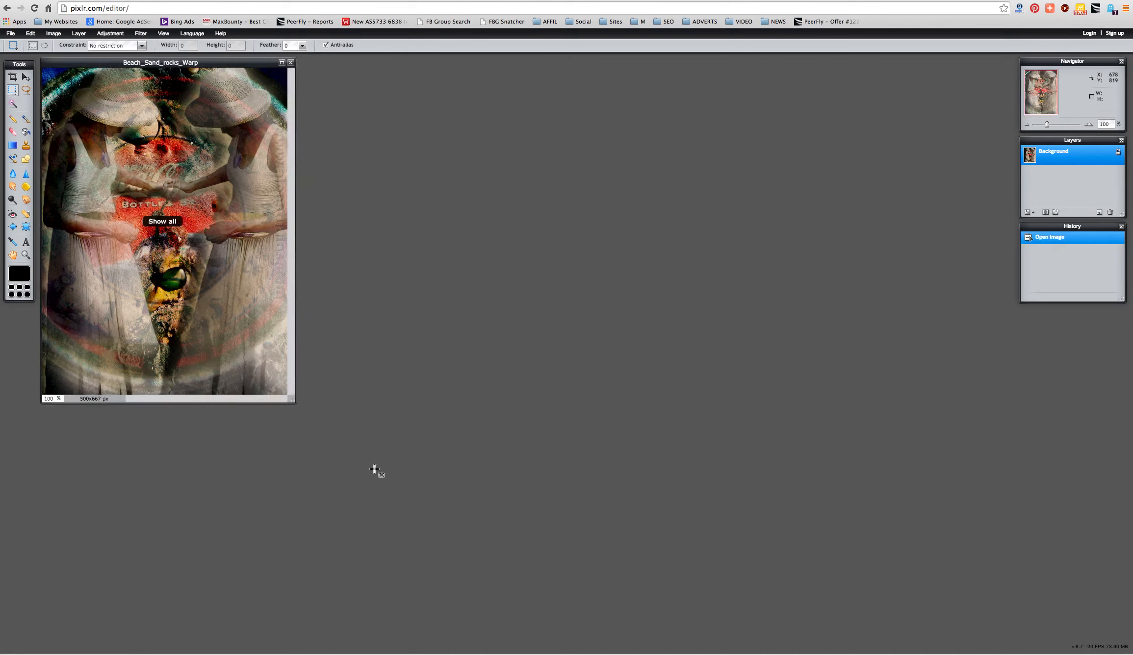
- Center the photo window, add an empty Layer 1, and select the Background layer
left_click_drag(105, 63, 440, 145)
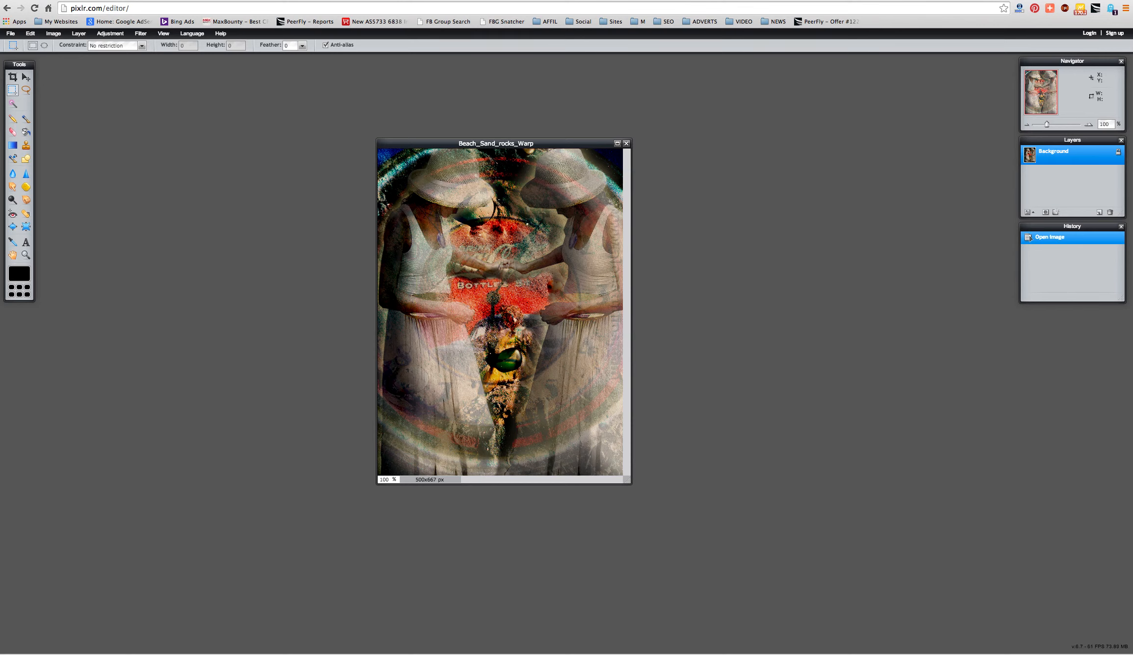
left_click(1099, 213)
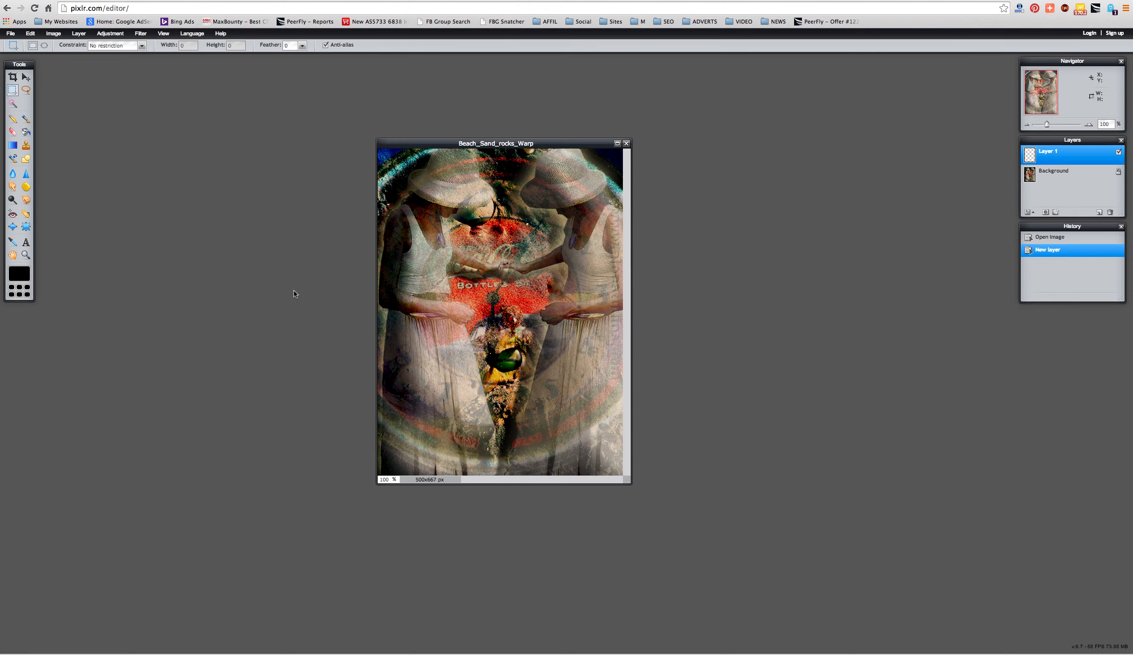
left_click(1042, 182)
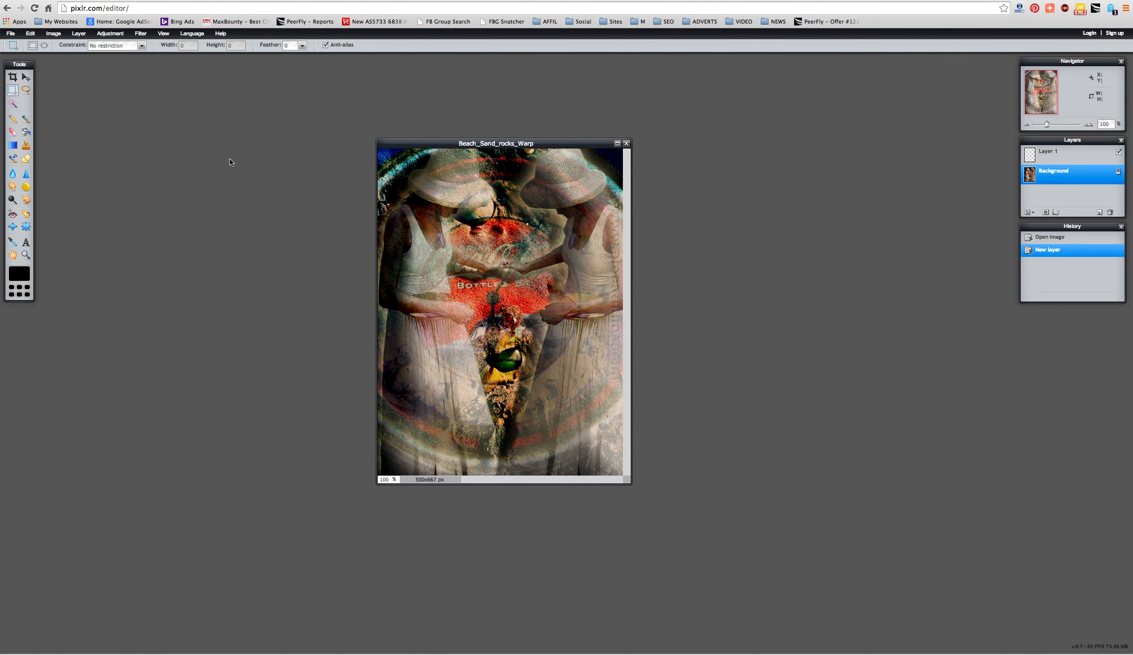
key("ctrl+o")
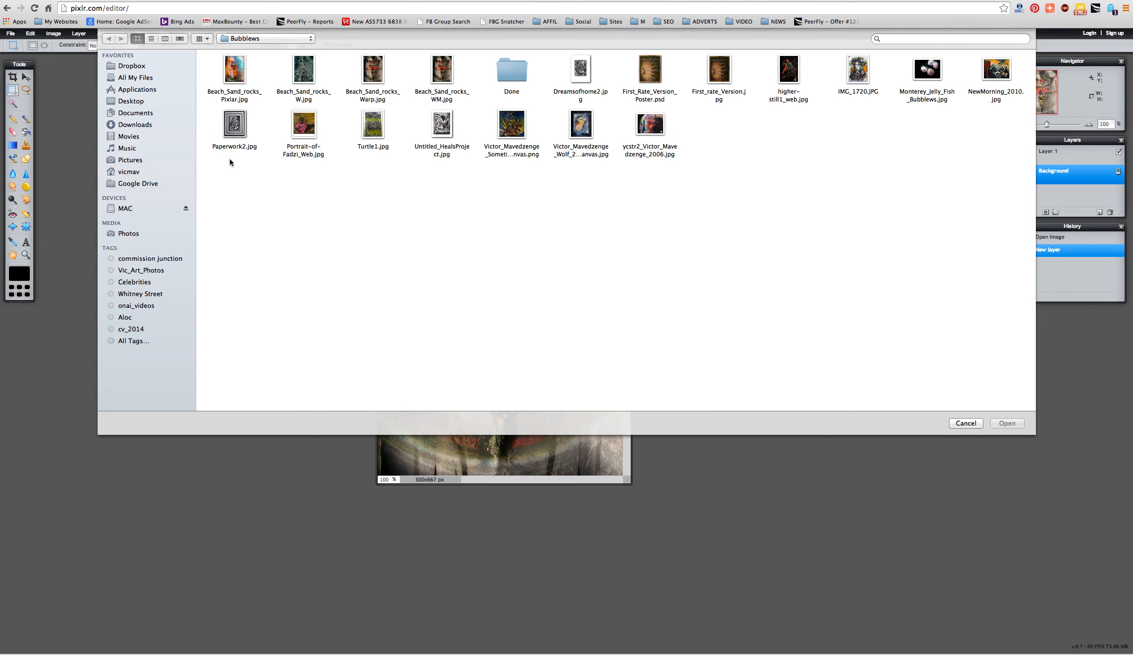
- Search for 'WM' and open aloc_sample_WM.png again beside the photo
left_click(891, 39)
type("WM")
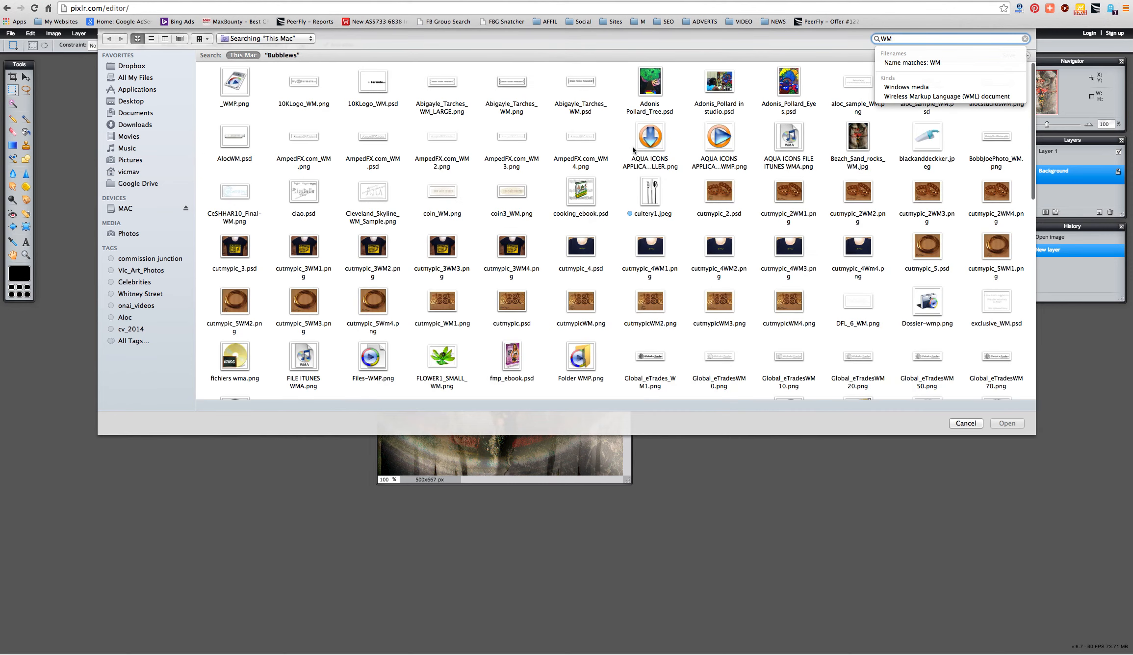
left_click(848, 85)
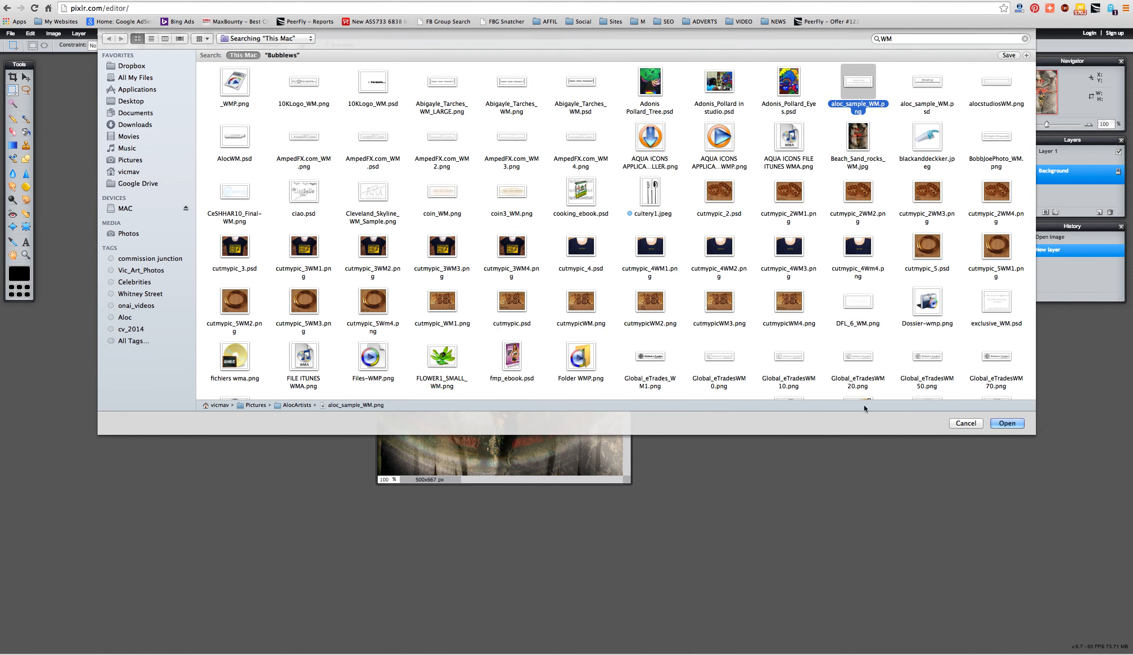
left_click(1005, 424)
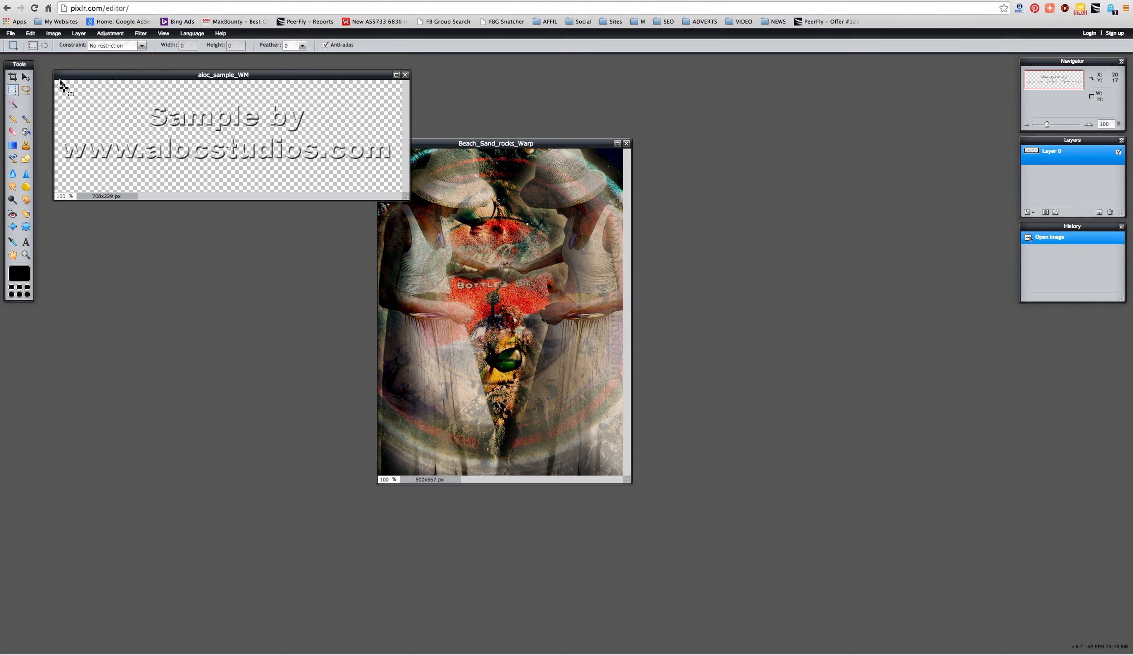
- Copy the entire watermark image and paste it into Beach_Sand_rocks_Warp as Layer 2
left_click_drag(55, 81, 406, 219)
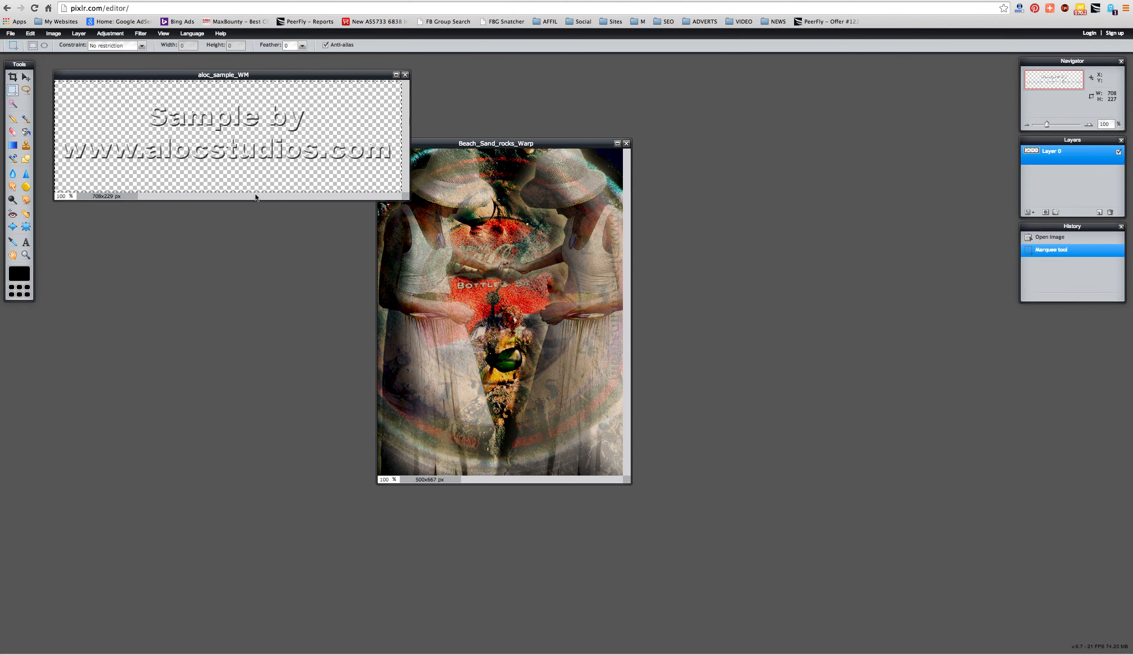
key("super+c")
left_click(435, 299)
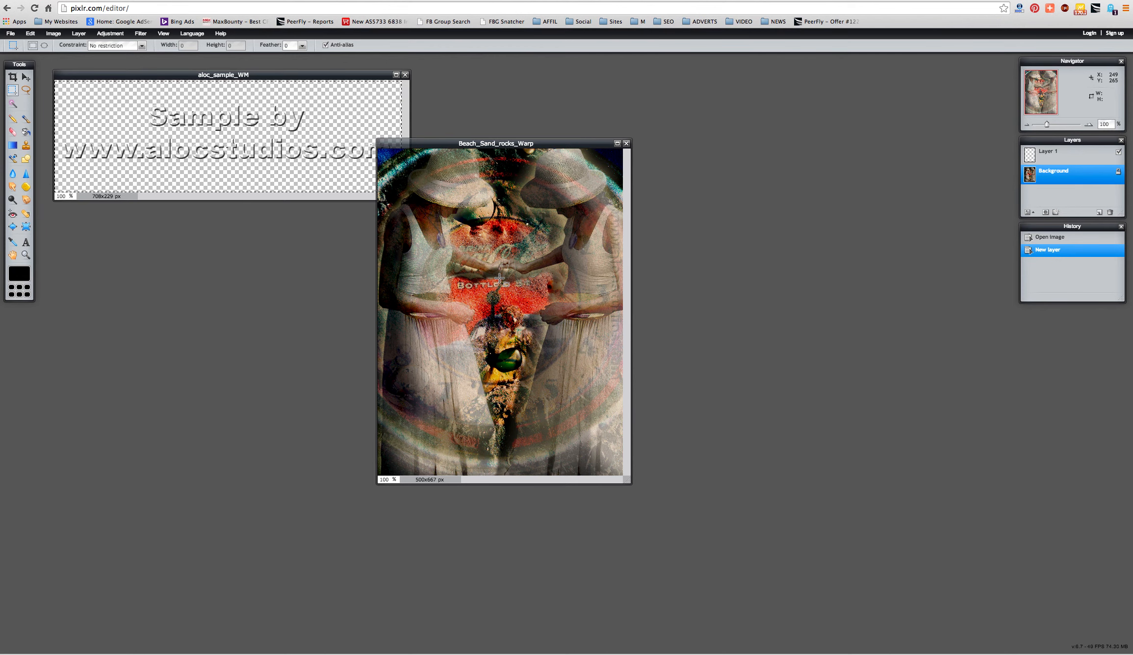
key("ctrl+v")
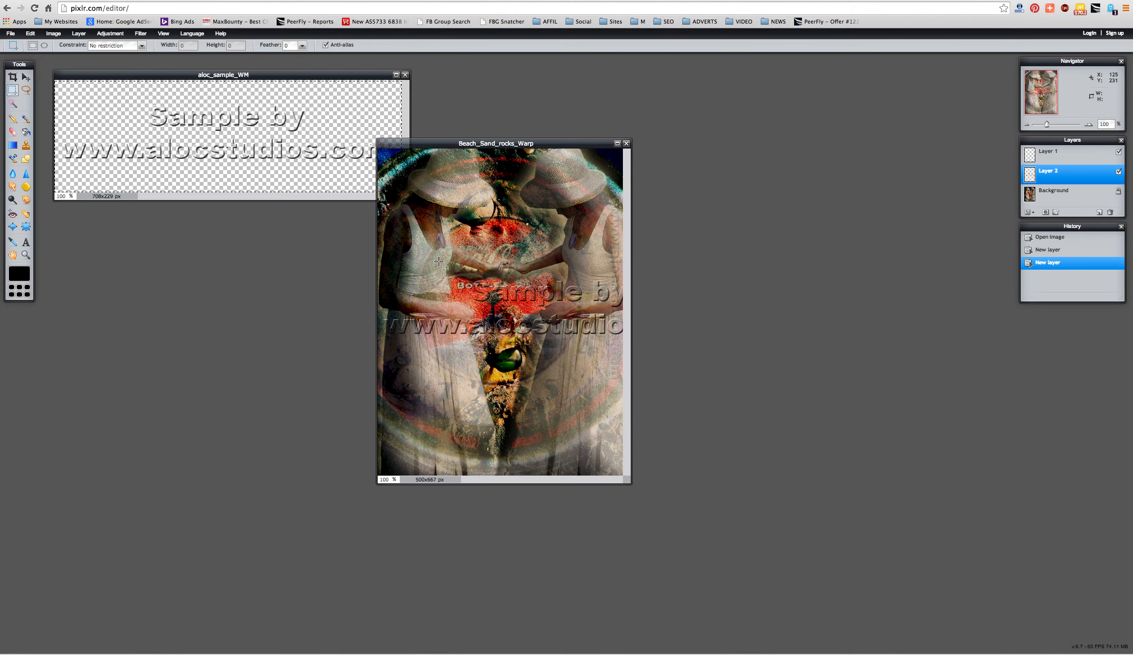
- Free-transform the watermark: scale it down, rotate it diagonally, and shift it down-left
left_click(31, 33)
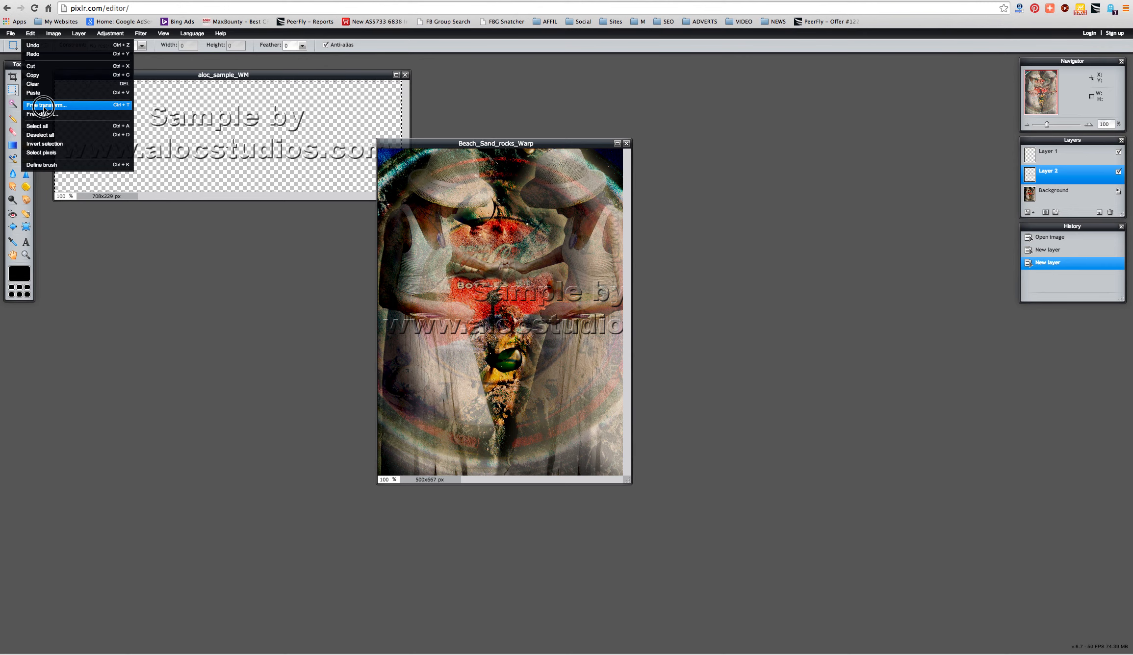
left_click(47, 109)
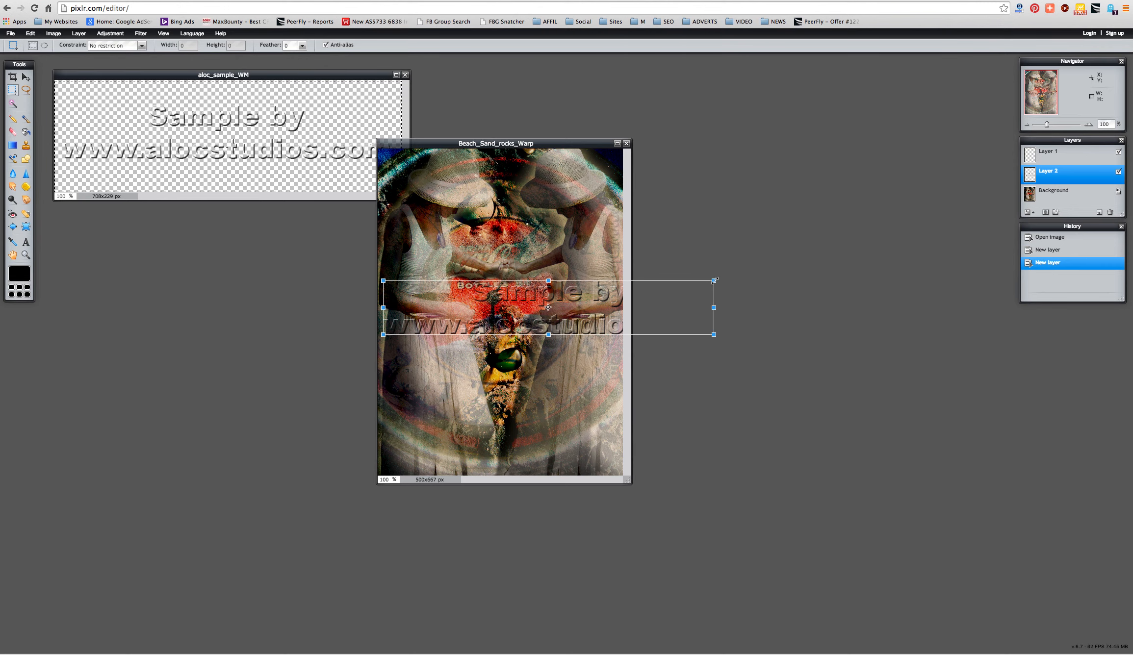
left_click_drag(715, 281, 685, 288)
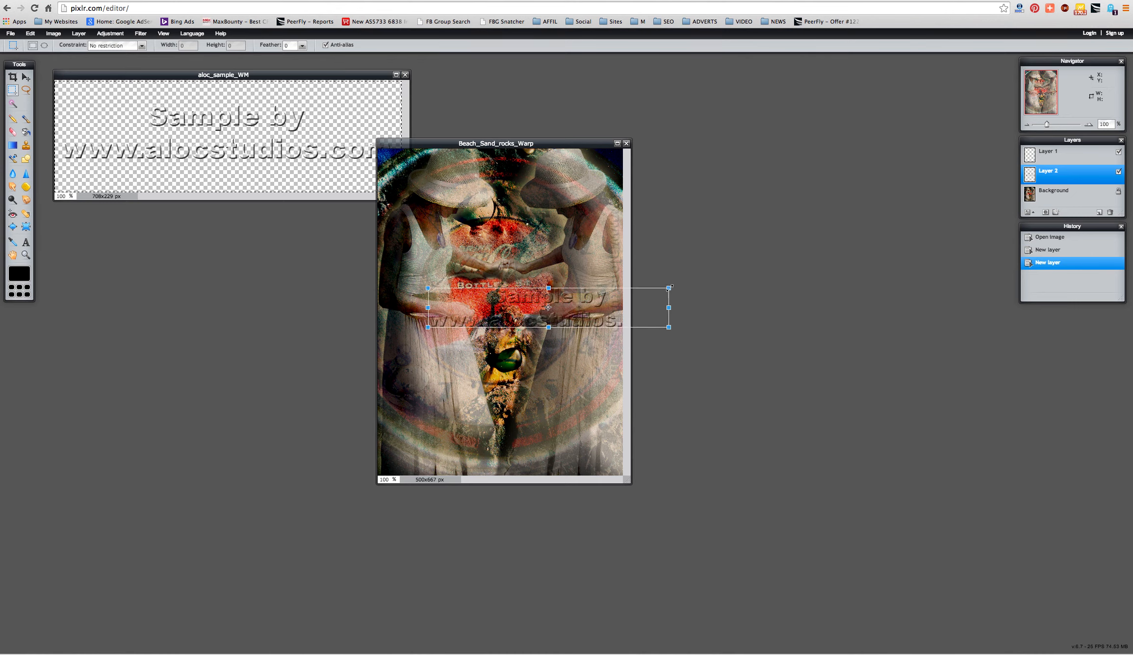
left_click_drag(421, 285, 416, 339)
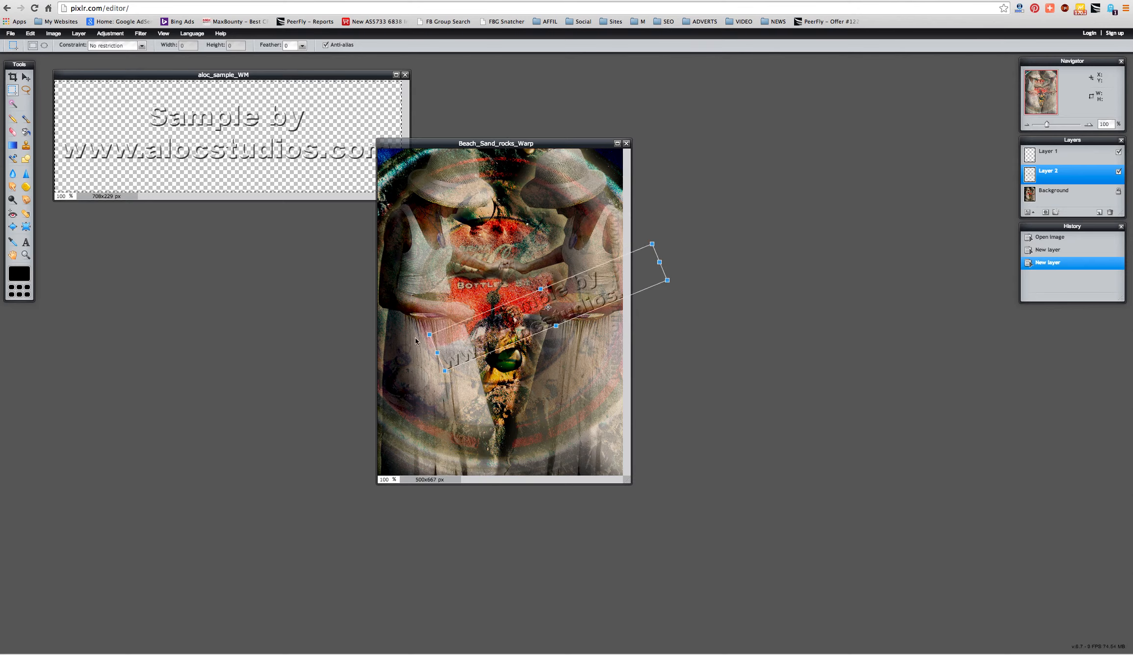
left_click(417, 339)
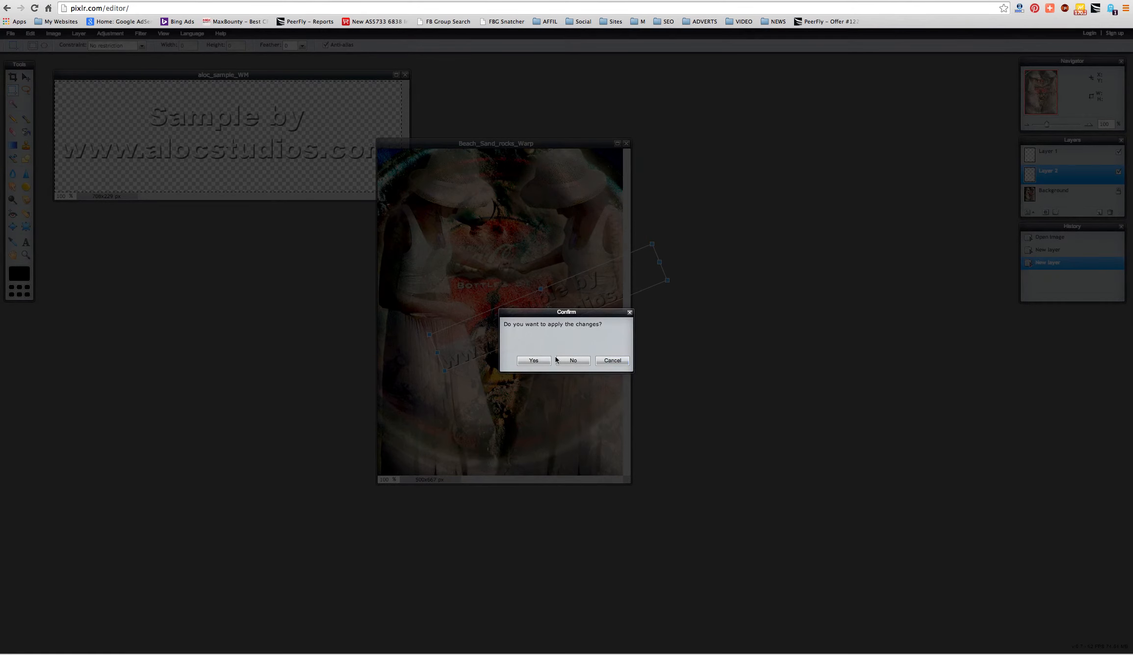
left_click(603, 361)
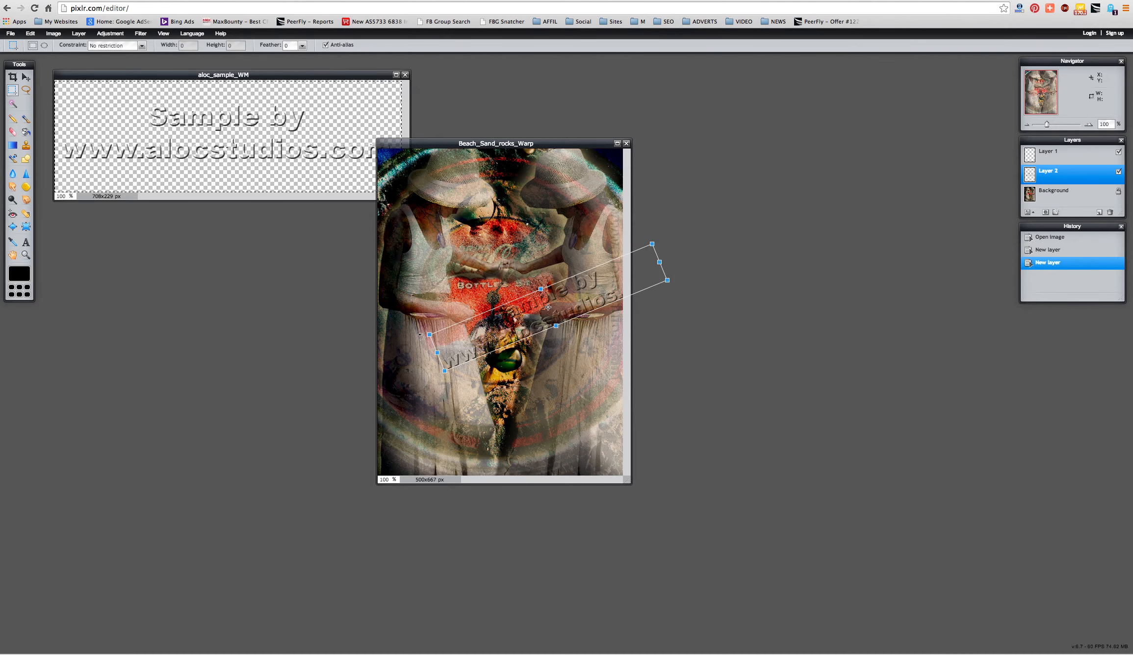
mouse_move(421, 336)
left_mouse_down()
mouse_move(430, 369)
mouse_move(424, 351)
left_mouse_up()
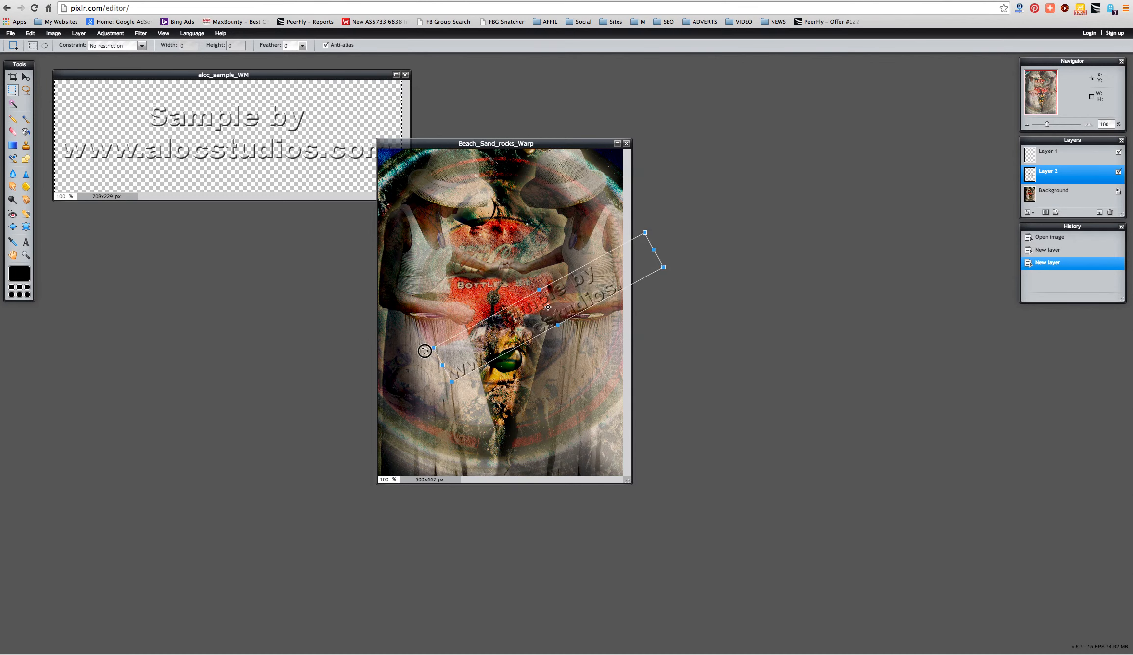
left_click_drag(529, 324, 484, 395)
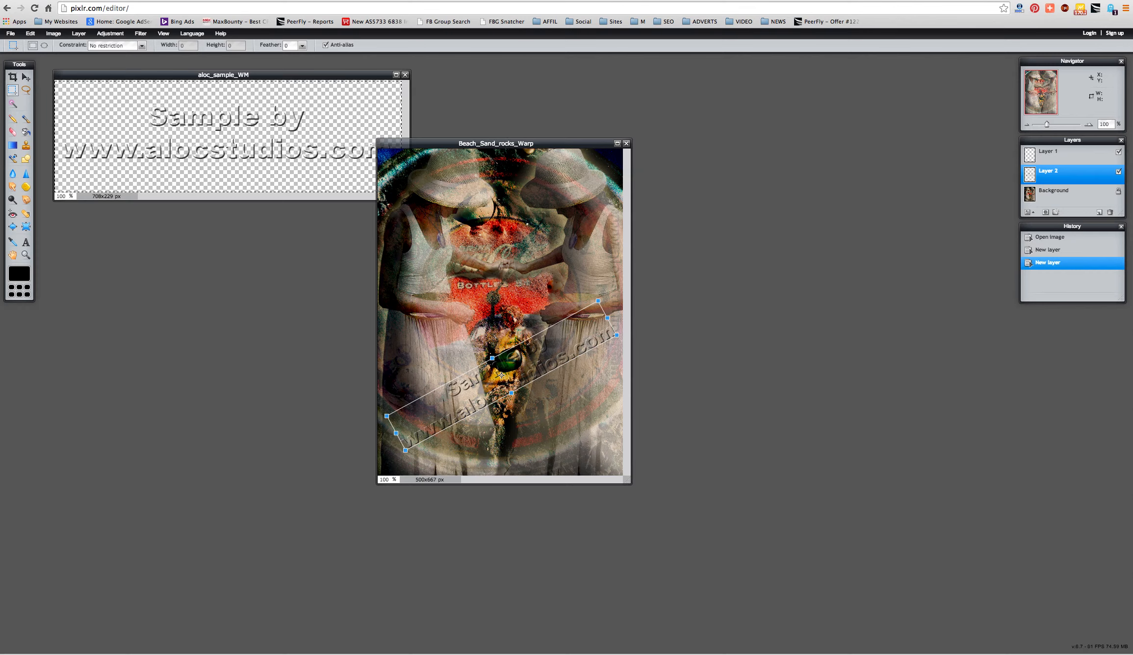
key("Return")
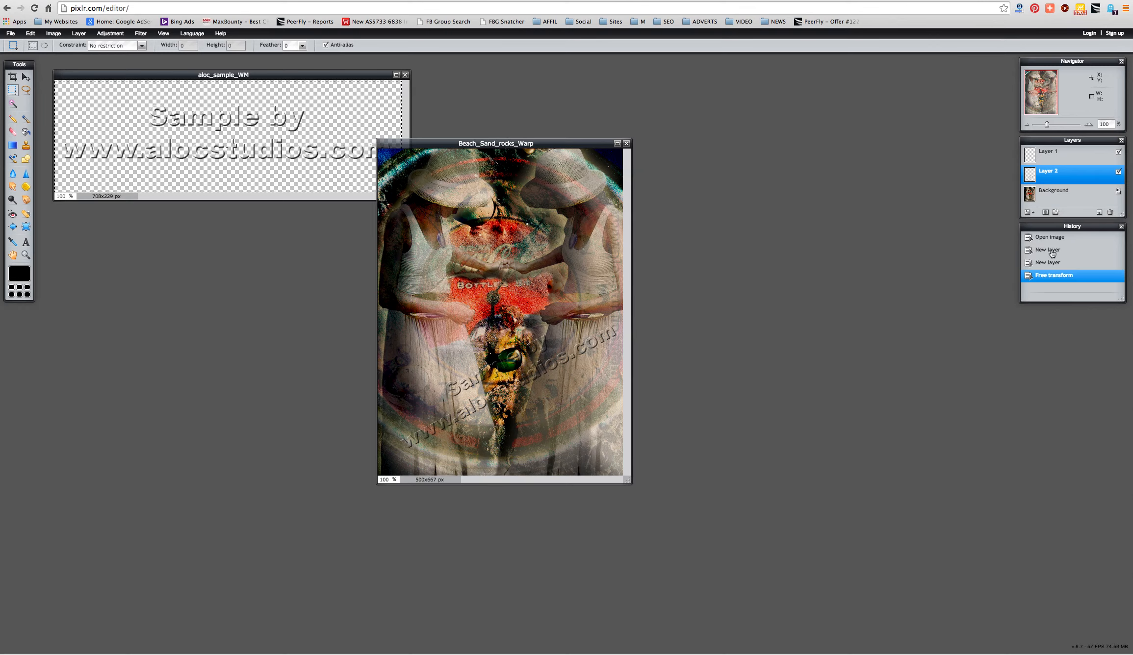
left_click(1100, 213)
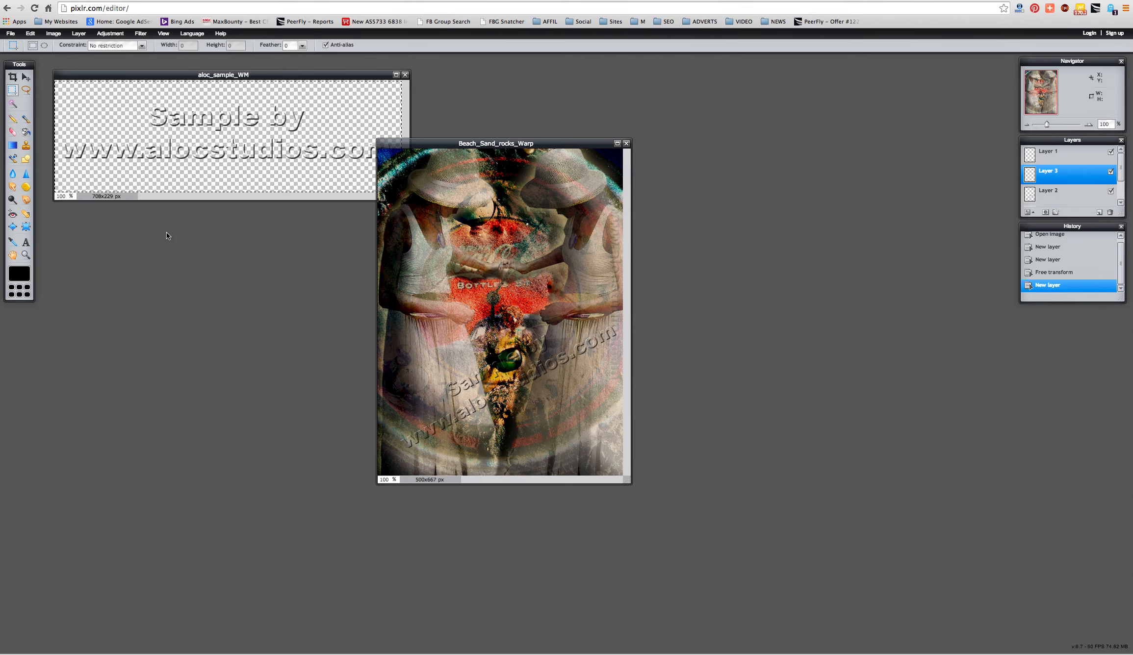
- Uncheck Layer 3's visibility box to hide the empty layer
left_click(1110, 172)
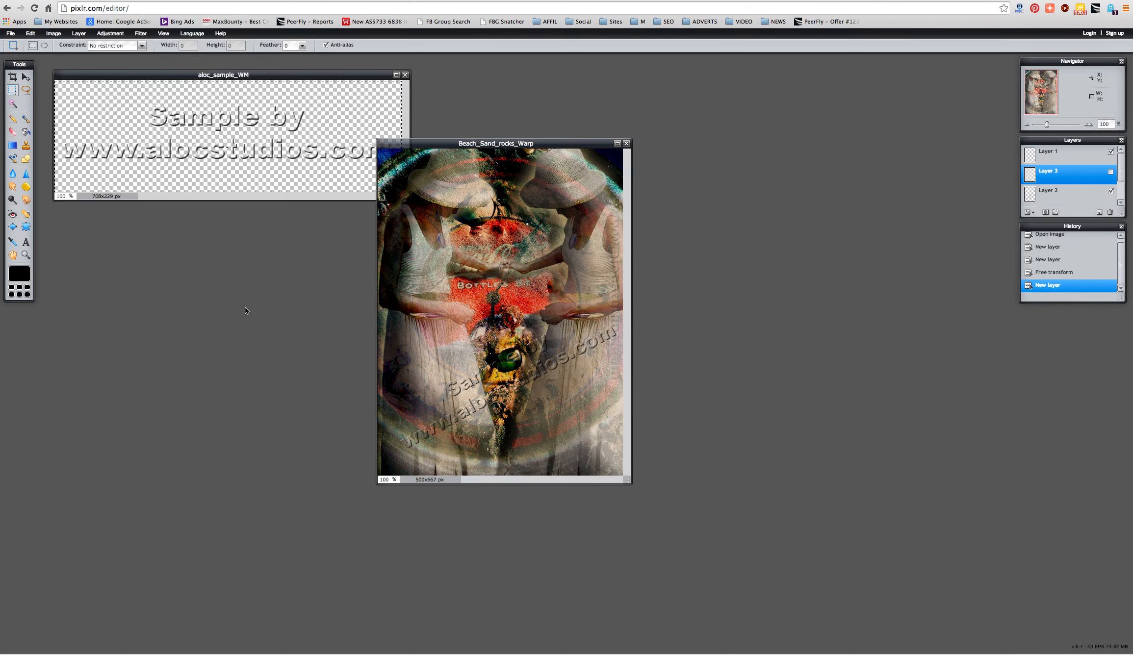